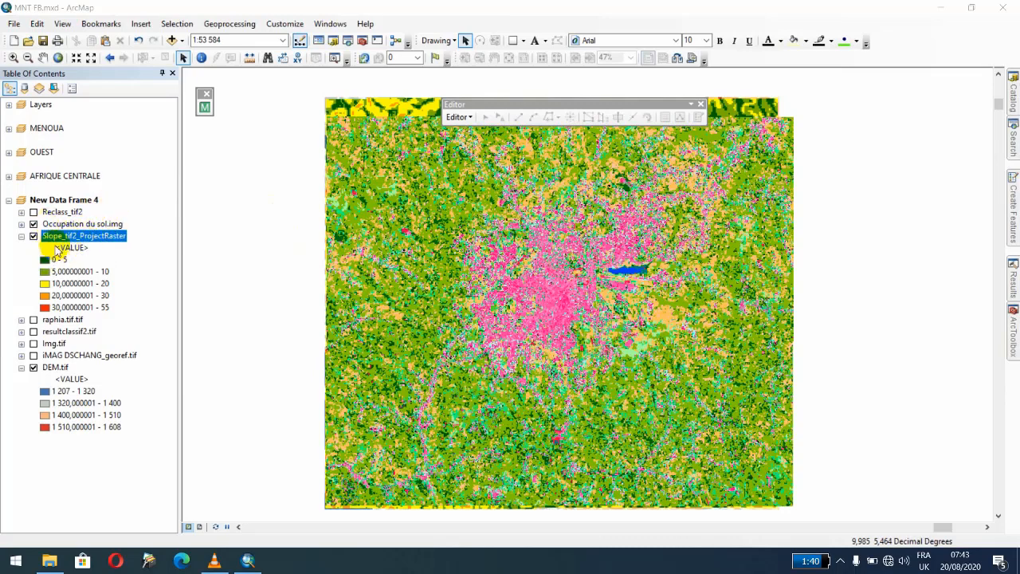
Check the legend of the Occupation du sol.img layer and rename the Slope_tif2_ProjectRaster layer as "carte des pente"
{"action": "left_click", "coordinate": [22, 224]}
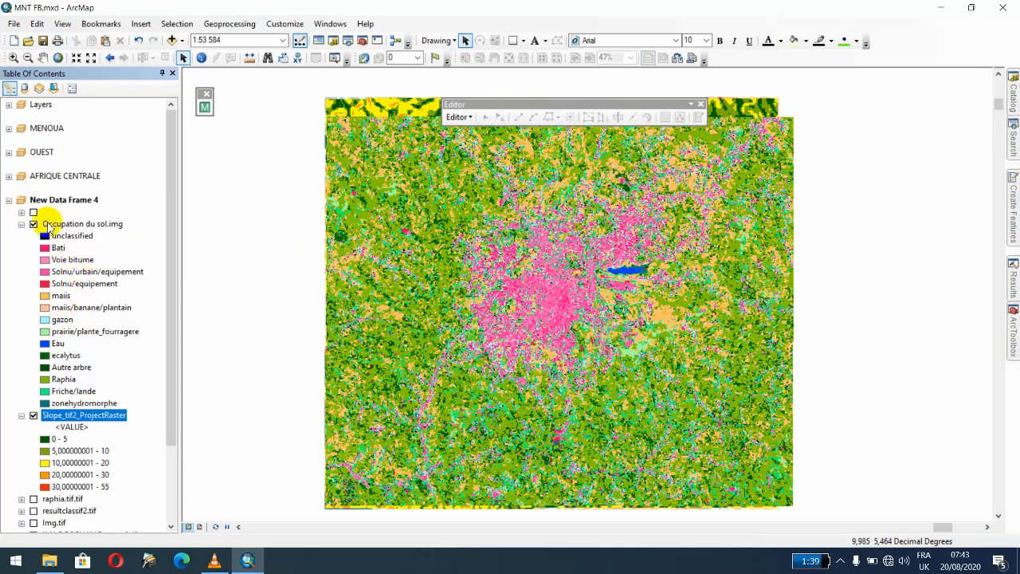
{"action": "left_click", "coordinate": [22, 226]}
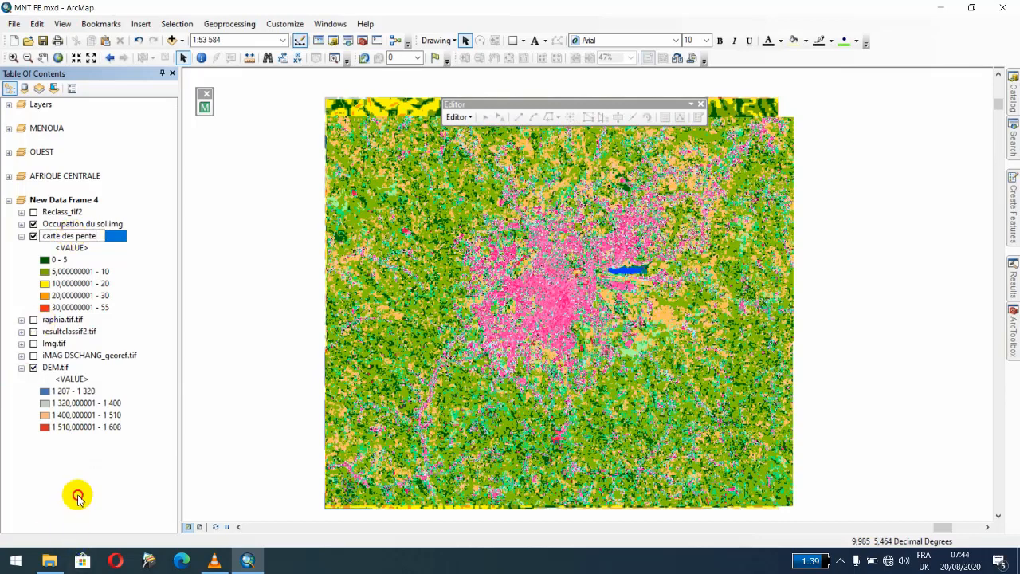
{"action": "key", "text": "Return"}
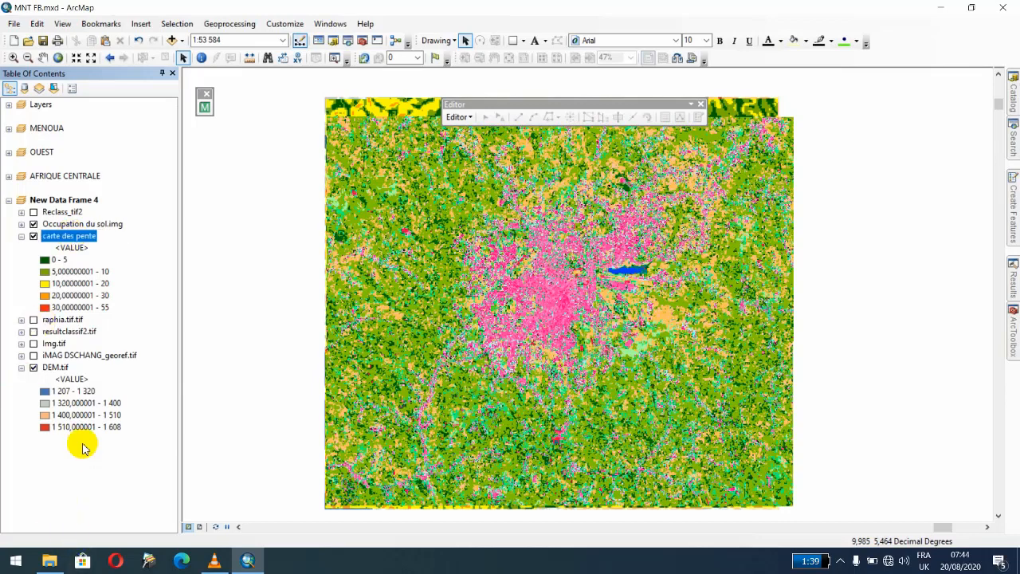
Hide the Occupation du sol.img layer to expose the slope map and select the slope layer's 5 to 10 class
{"action": "left_click", "coordinate": [54, 368]}
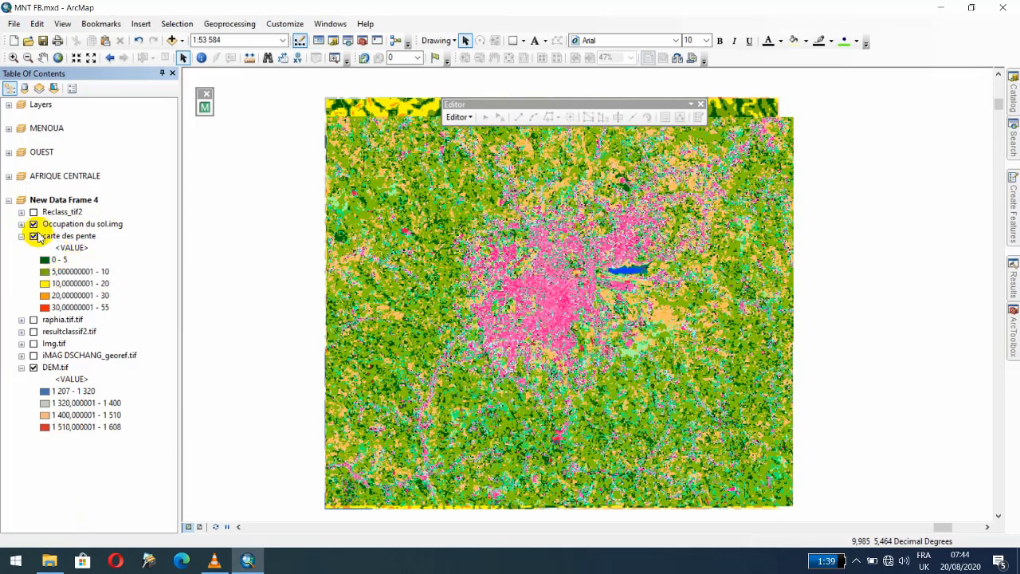
{"action": "left_click", "coordinate": [34, 224]}
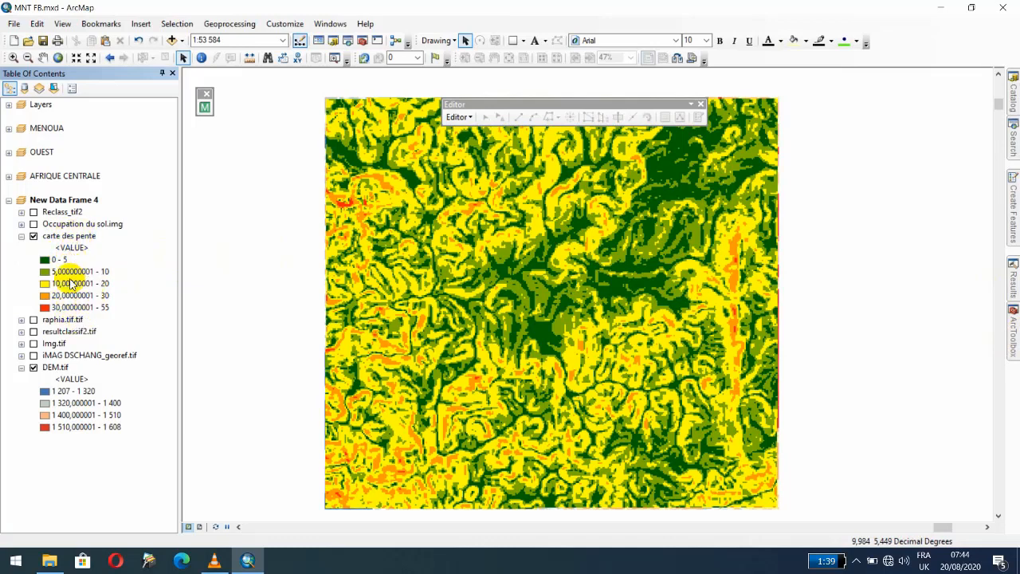
{"action": "left_click", "coordinate": [53, 261]}
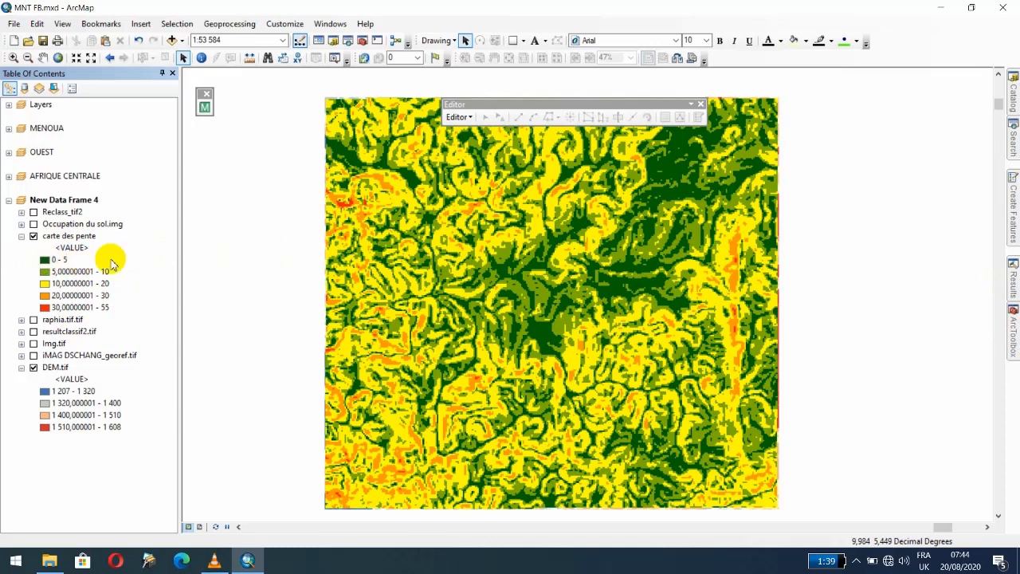
{"action": "left_click", "coordinate": [55, 275]}
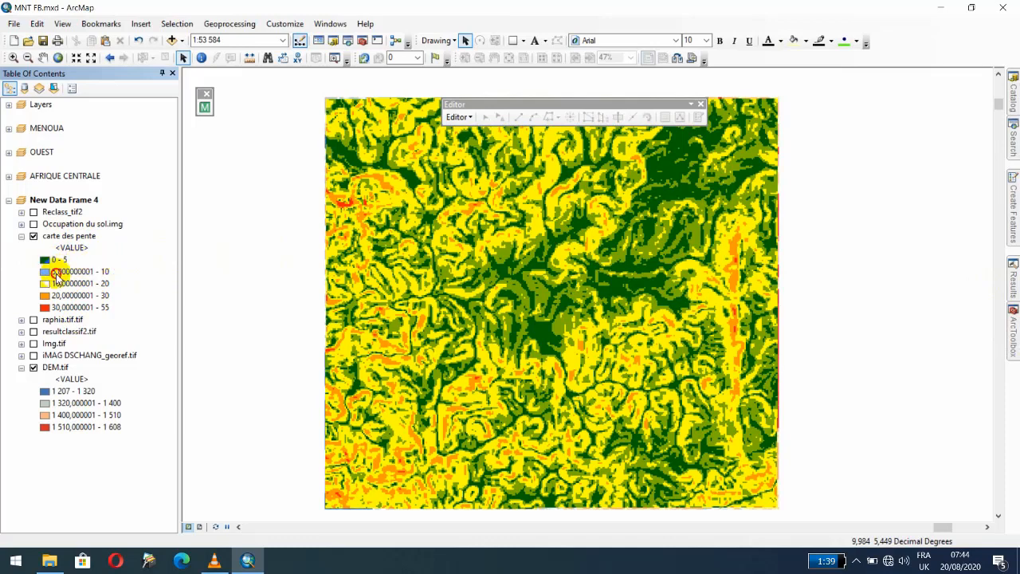
{"action": "left_click", "coordinate": [57, 275]}
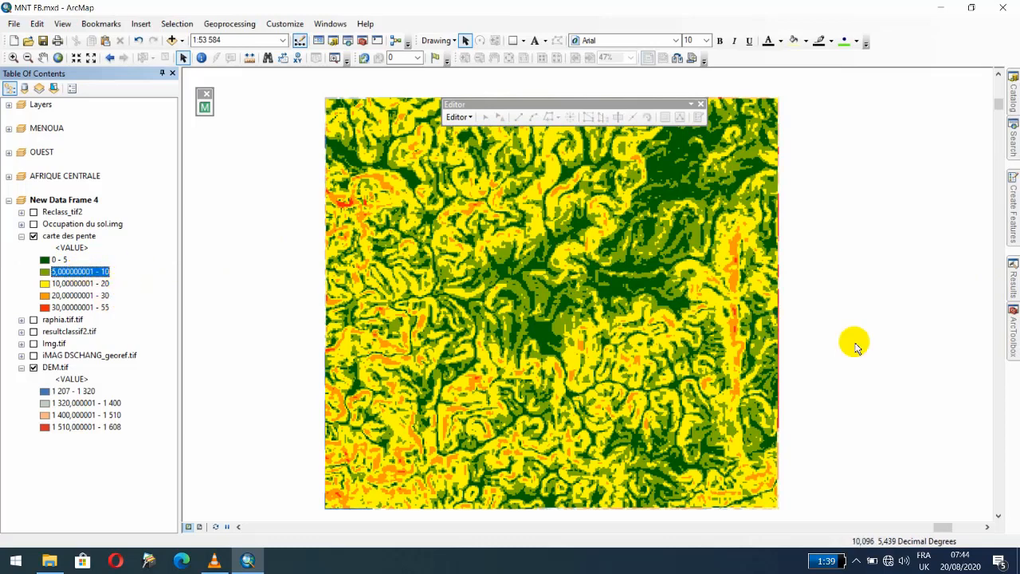
Open the Spatial Analyst Reclassify tool and choose "carte des pente" as the input raster
{"action": "mouse_move", "coordinate": [1015, 339]}
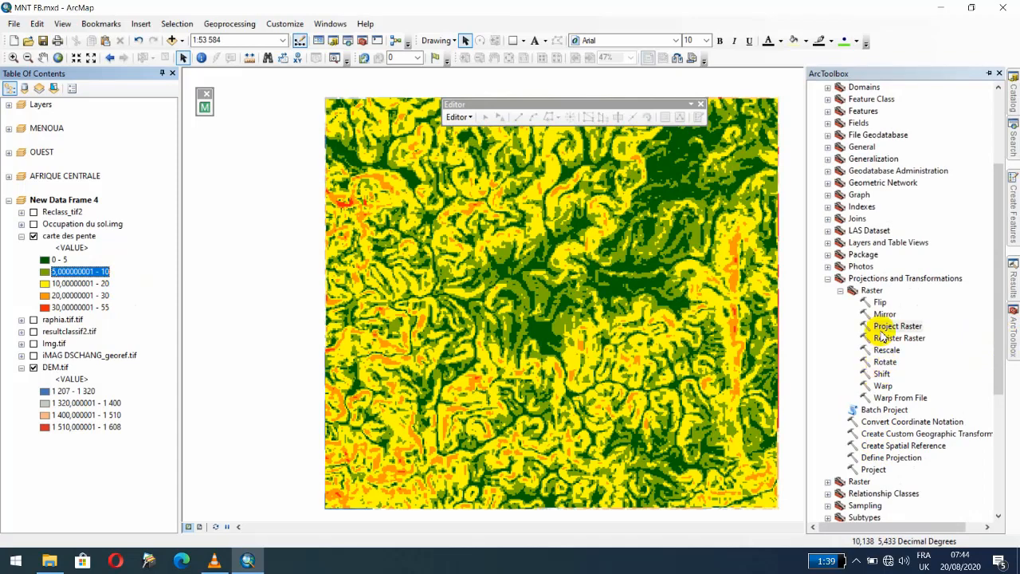
{"action": "scroll", "coordinate": [861, 359], "scroll_direction": "down", "scroll_amount": 6}
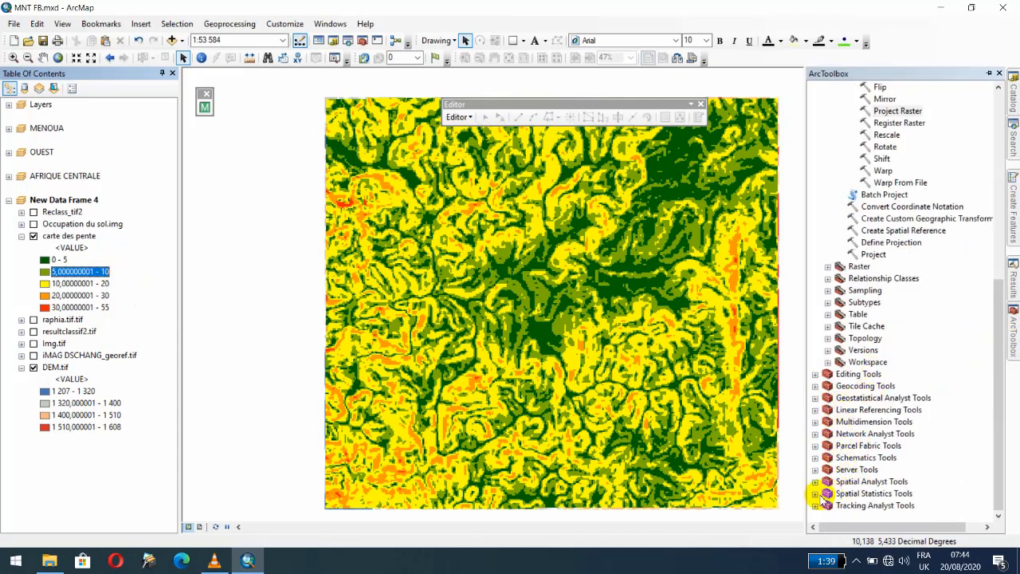
{"action": "left_click", "coordinate": [815, 482]}
{"action": "scroll", "coordinate": [842, 422], "scroll_direction": "down", "scroll_amount": 2}
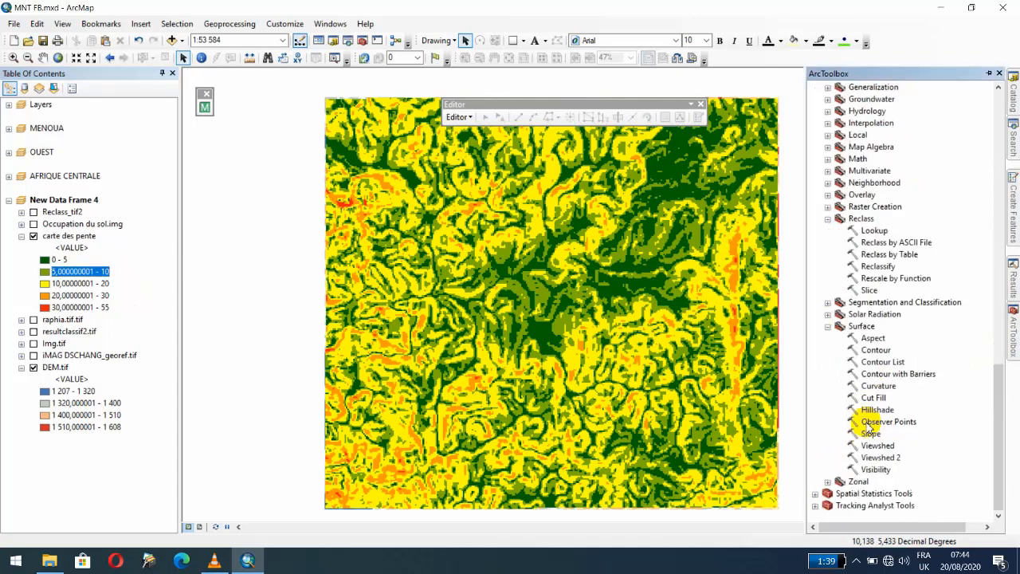
{"action": "left_click", "coordinate": [828, 219]}
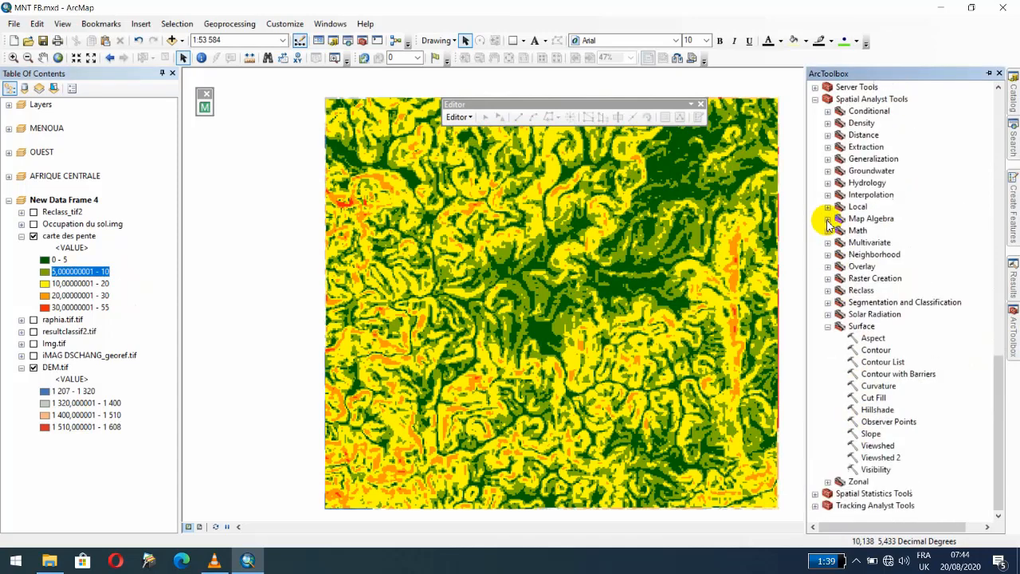
{"action": "left_click", "coordinate": [828, 291]}
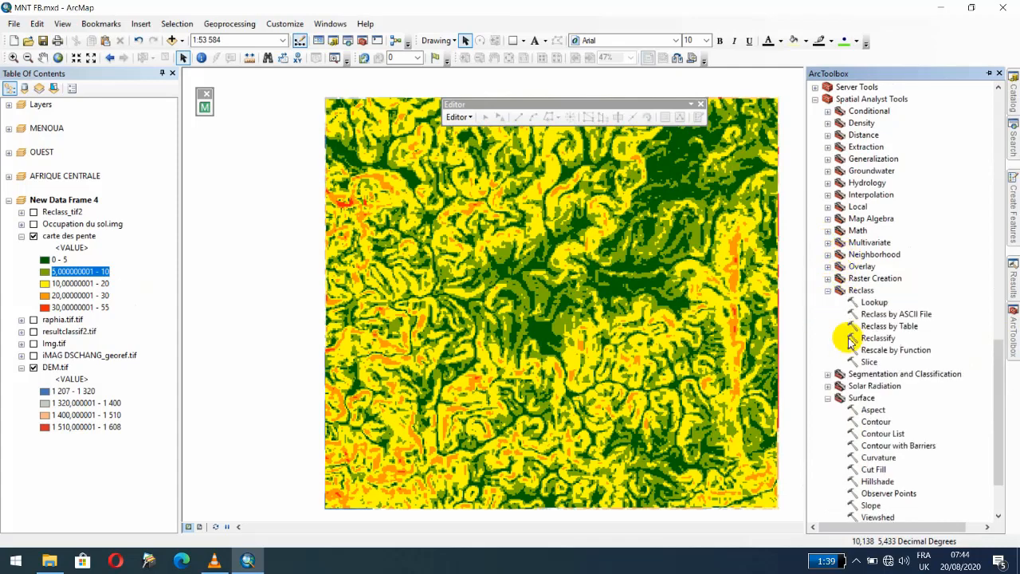
{"action": "double_click", "coordinate": [879, 339]}
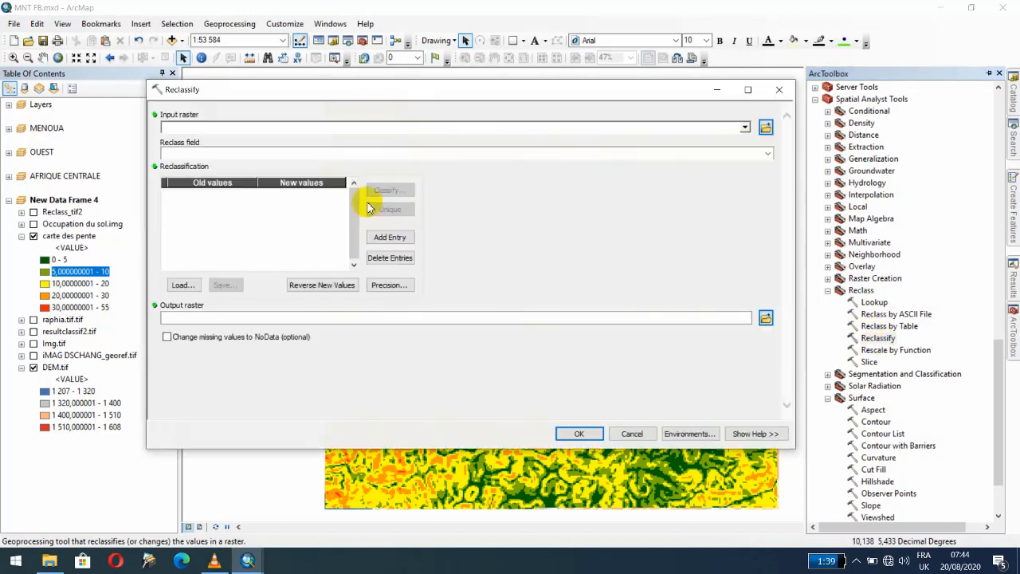
{"action": "left_click", "coordinate": [745, 128]}
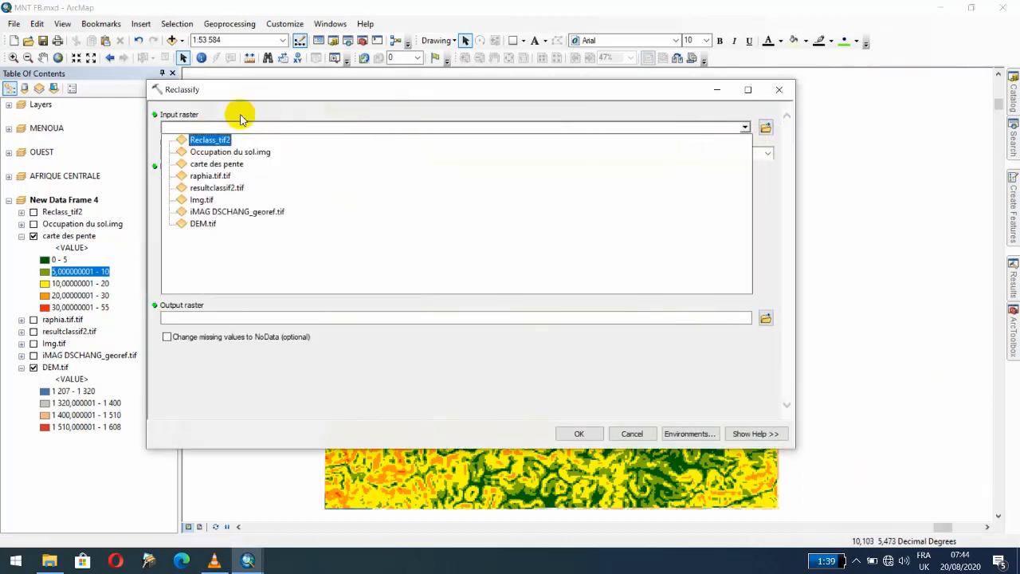
{"action": "left_click", "coordinate": [214, 164]}
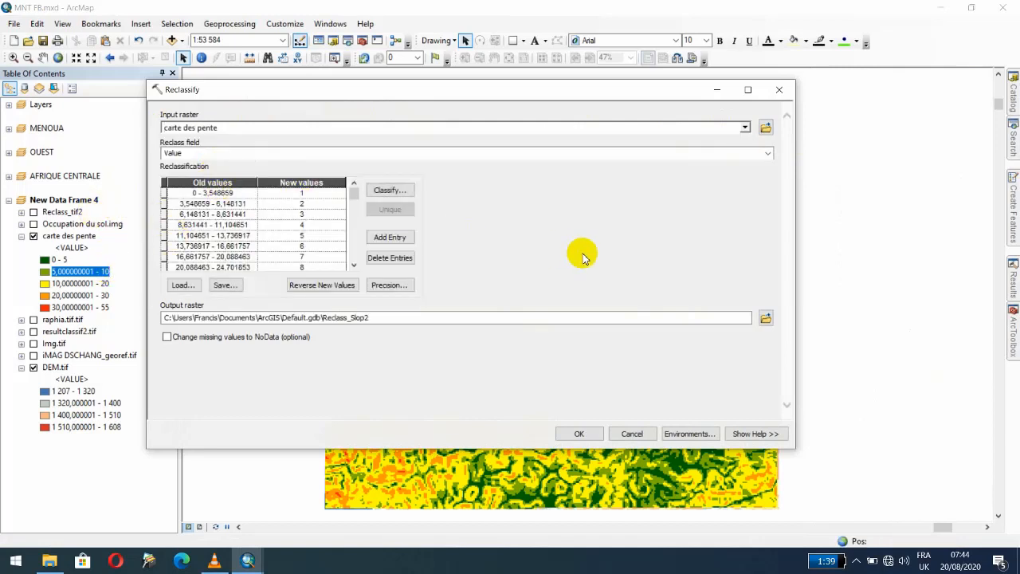
Rename the slope layer as "carte des pentes" and keep Value as the reclass field
{"action": "left_click", "coordinate": [84, 237]}
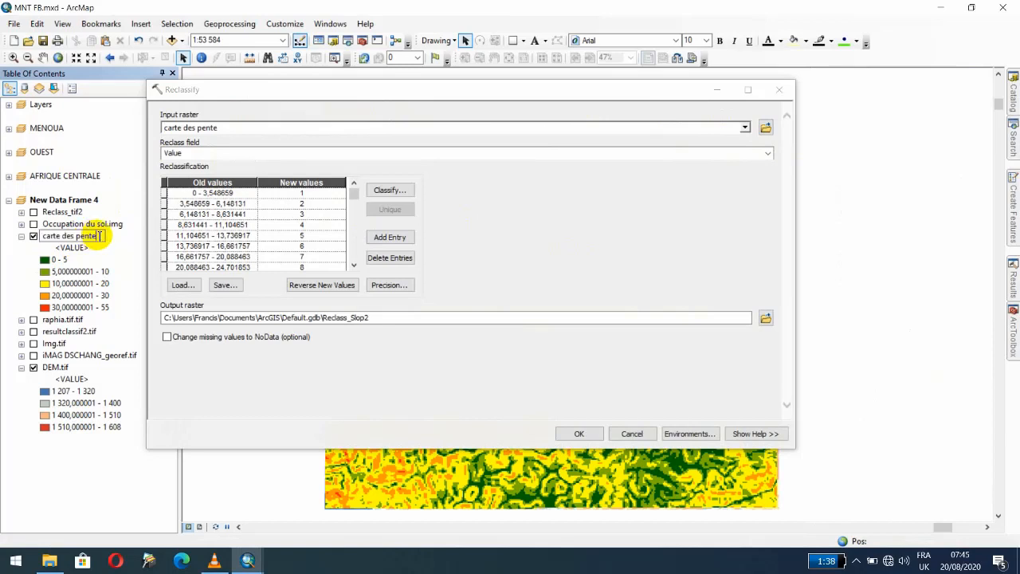
{"action": "key", "text": "Return"}
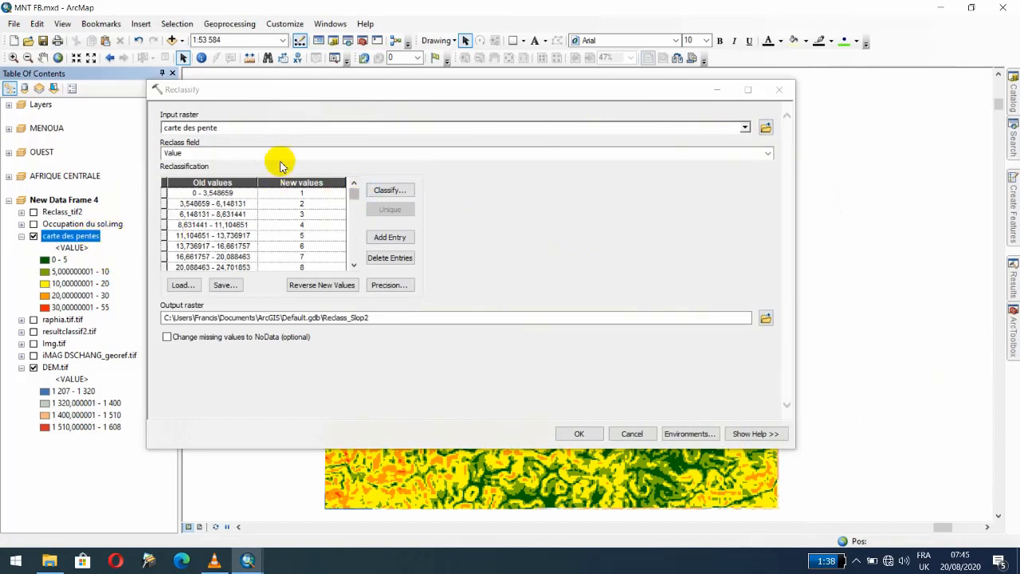
{"action": "left_click", "coordinate": [768, 153]}
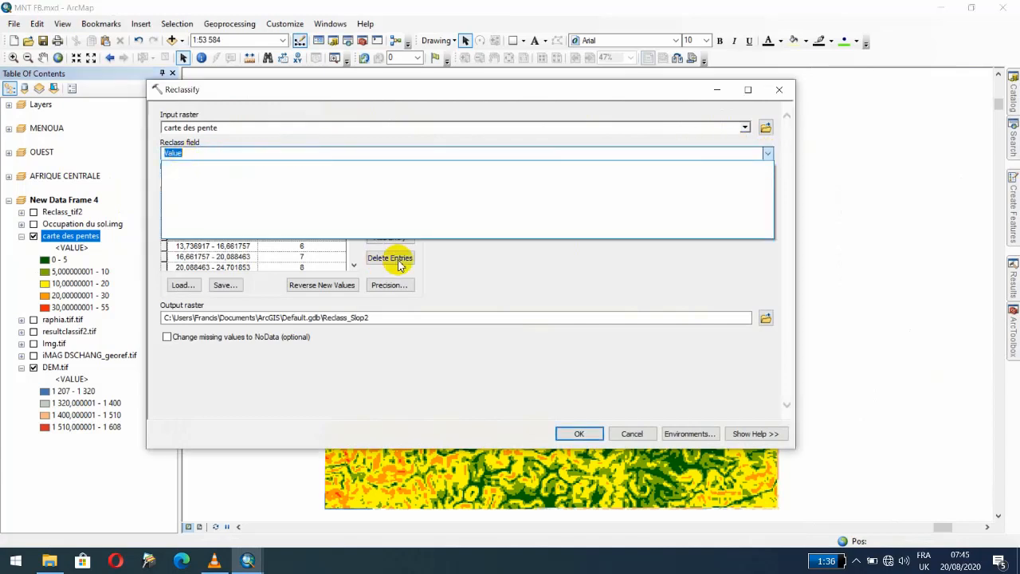
{"action": "left_click", "coordinate": [507, 285]}
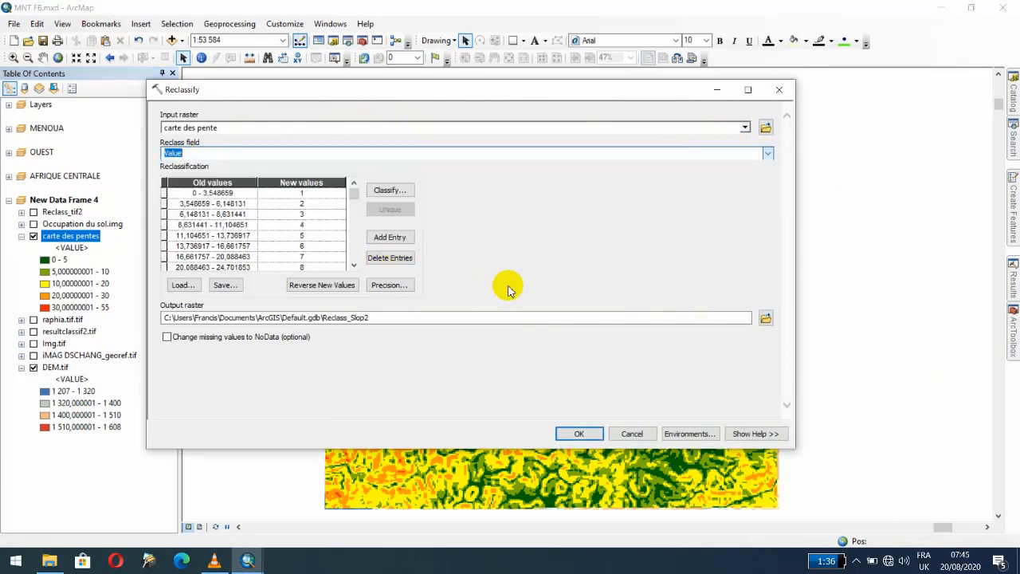
{"action": "left_click", "coordinate": [399, 192]}
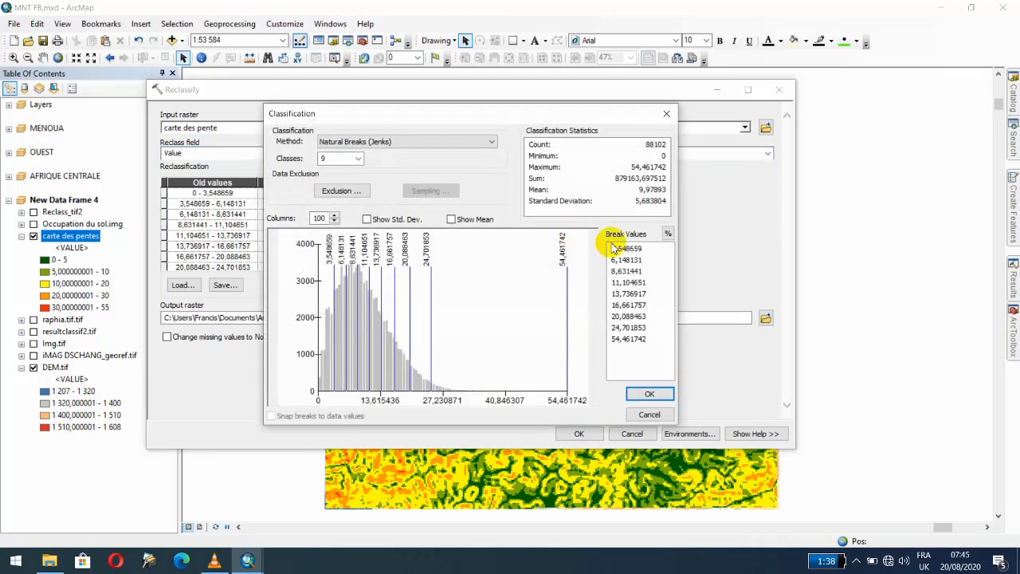
{"action": "left_click", "coordinate": [358, 158]}
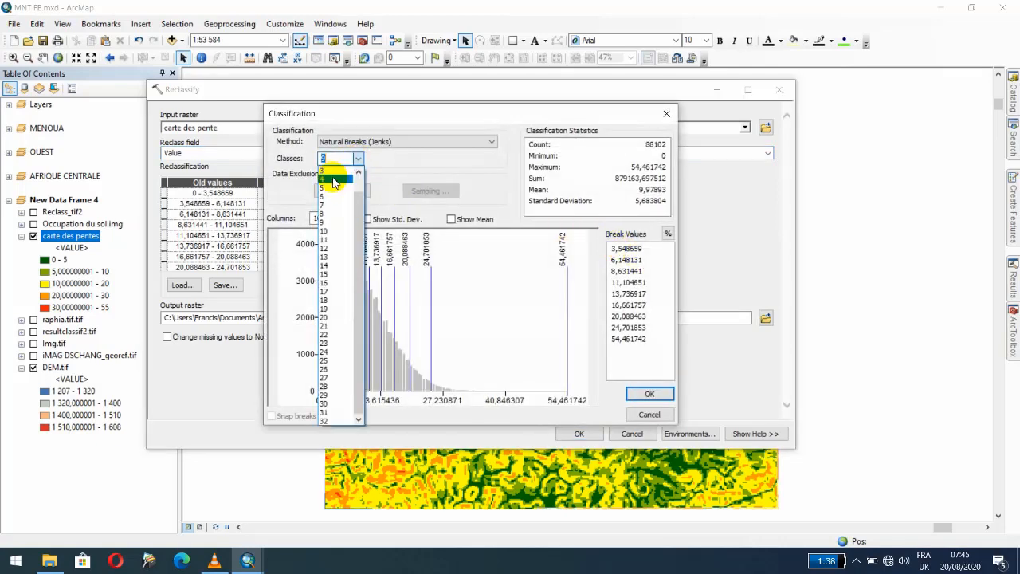
{"action": "left_click", "coordinate": [332, 188]}
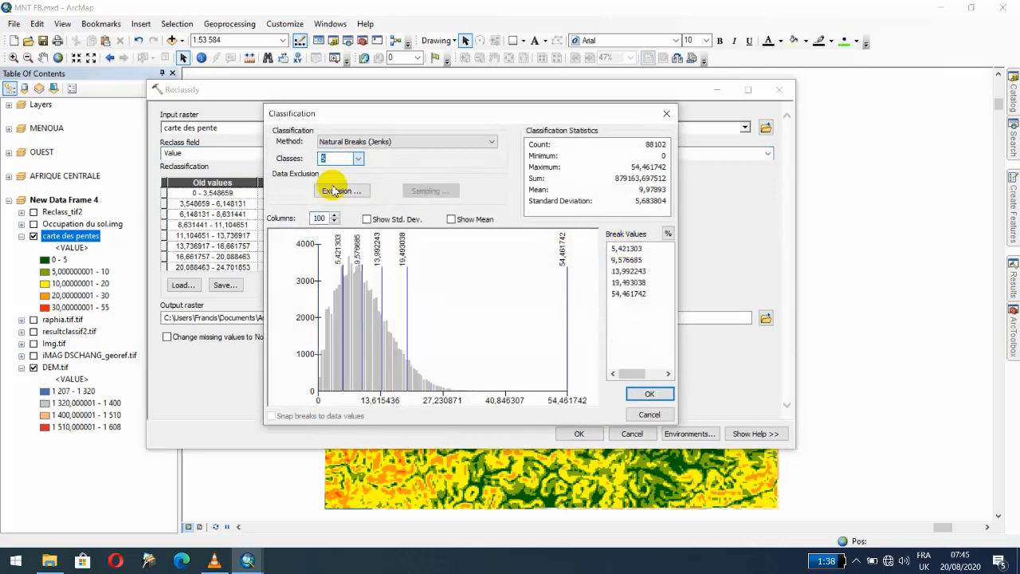
{"action": "left_click", "coordinate": [643, 250]}
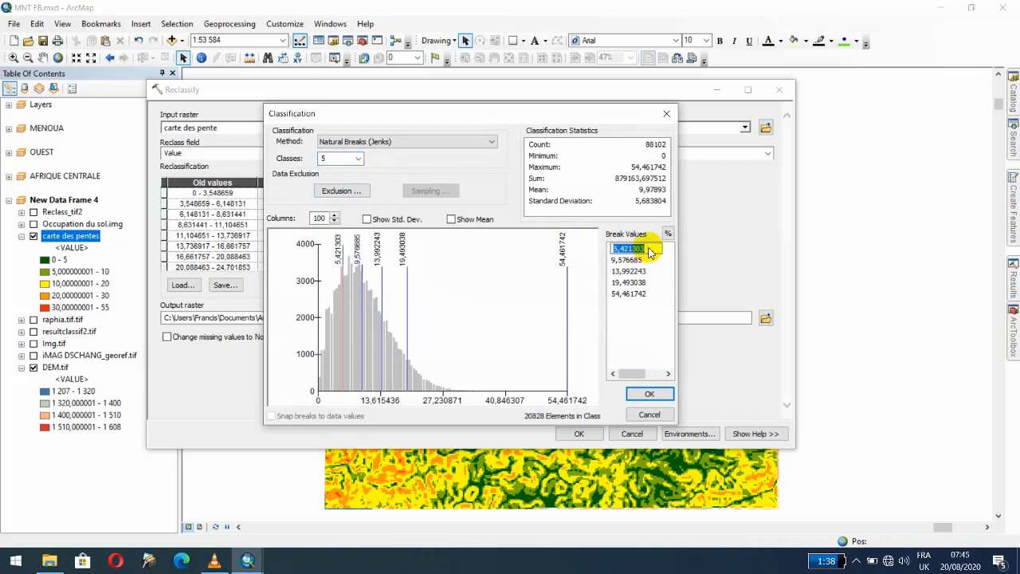
{"action": "type", "text": "7"}
{"action": "key", "text": "Return"}
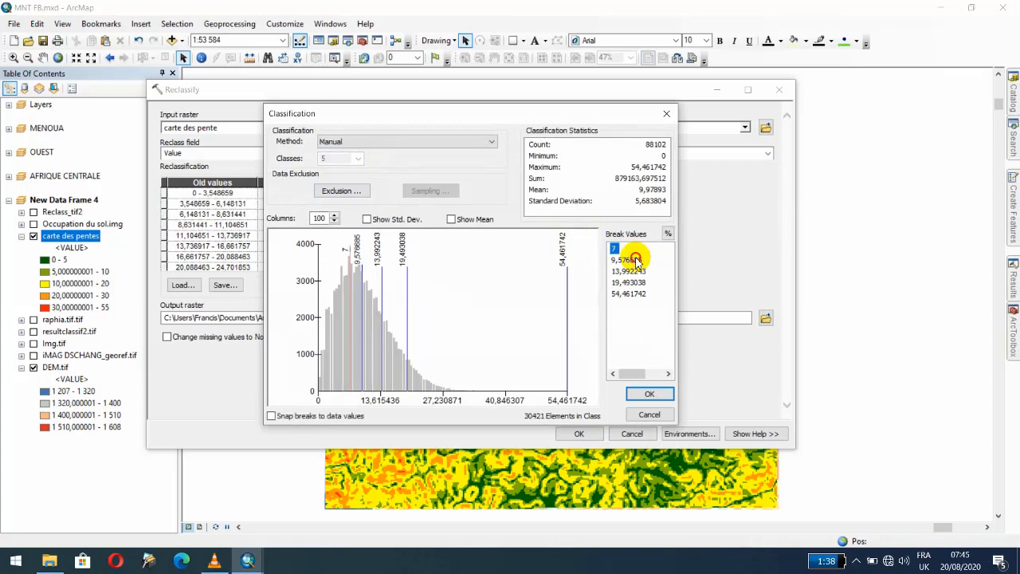
{"action": "left_click", "coordinate": [636, 261]}
{"action": "key", "text": "Return"}
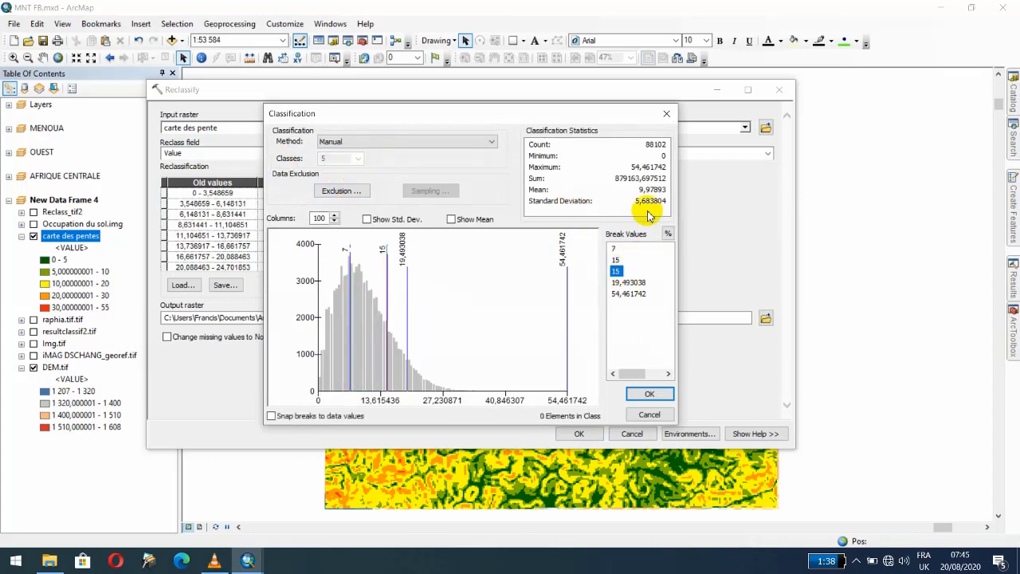
{"action": "left_click", "coordinate": [666, 113]}
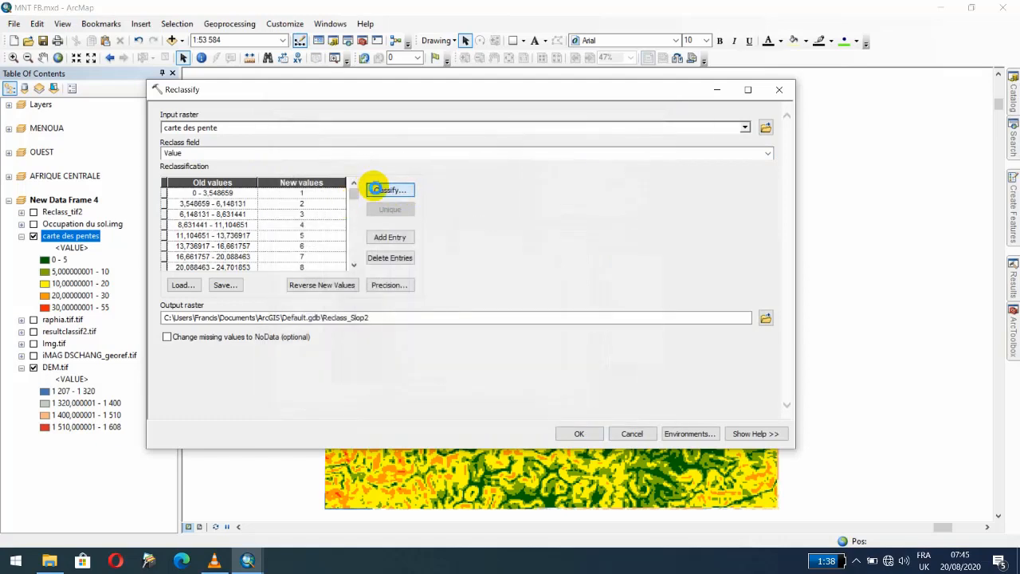
Set the slope classification to 4 classes, with 7 and 15 as the first two break values
{"action": "left_click", "coordinate": [377, 189]}
{"action": "left_click", "coordinate": [361, 157]}
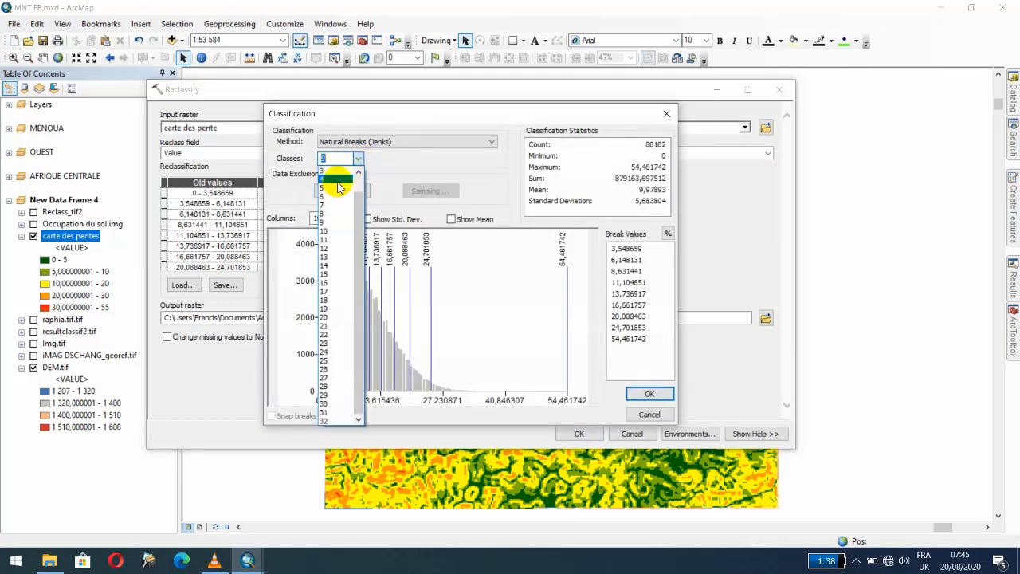
{"action": "left_click", "coordinate": [338, 180]}
{"action": "left_click", "coordinate": [638, 251]}
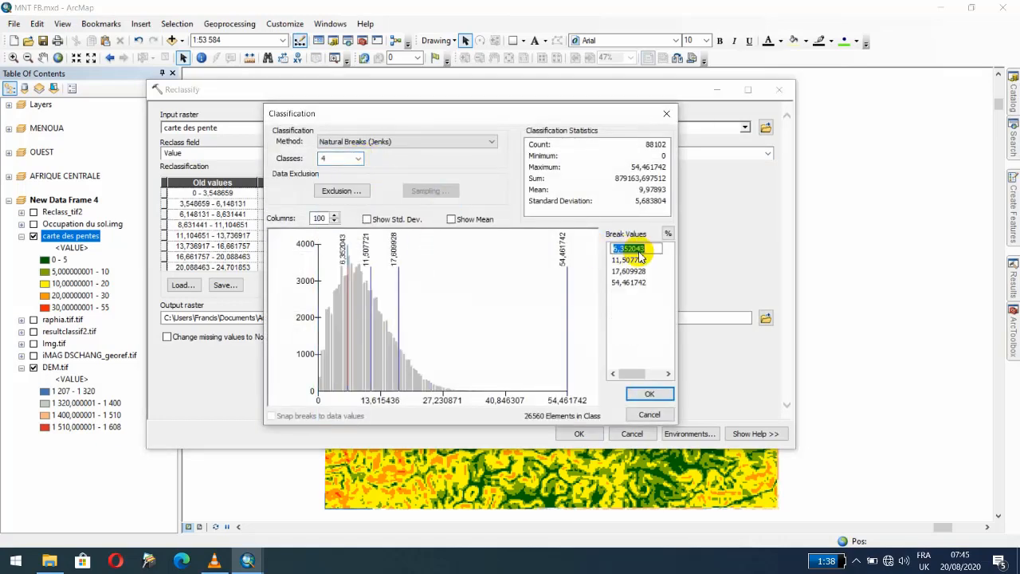
{"action": "type", "text": "7"}
{"action": "left_click", "coordinate": [629, 261]}
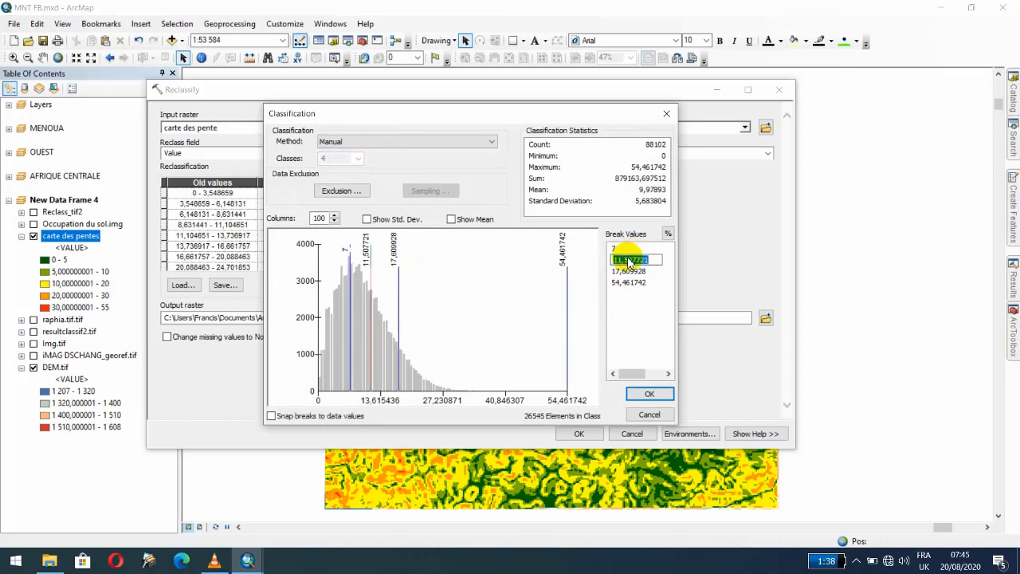
{"action": "type", "text": "15"}
Set the third break value to 25 and the last one to 55
{"action": "left_click", "coordinate": [629, 271]}
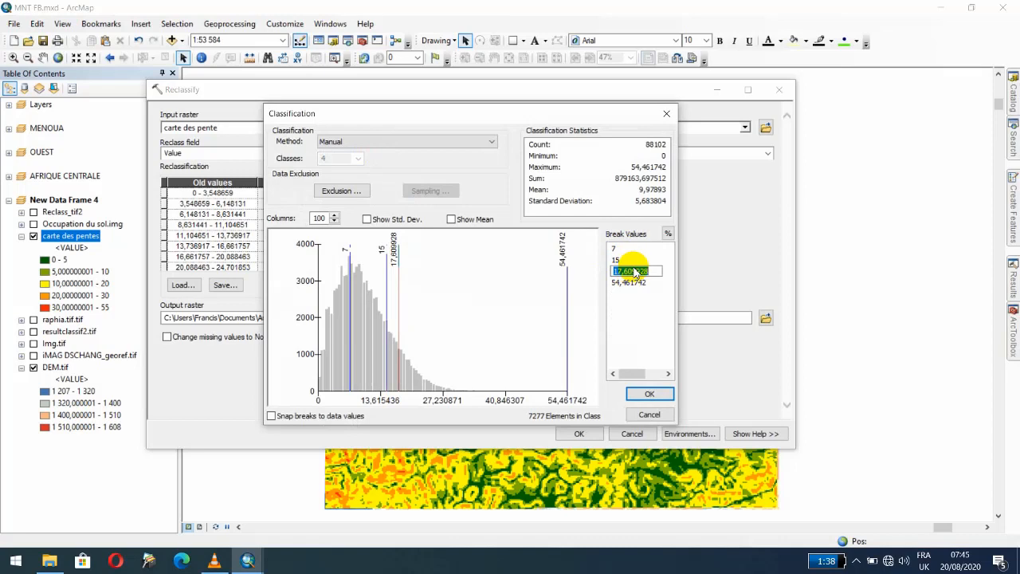
{"action": "key", "text": "Return"}
{"action": "left_click", "coordinate": [627, 283]}
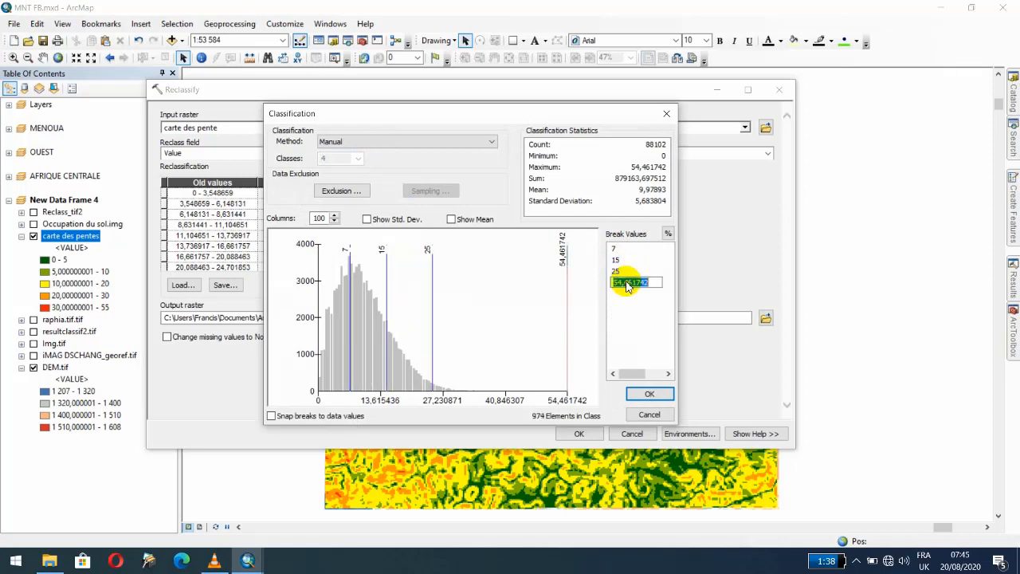
{"action": "key", "text": "Return"}
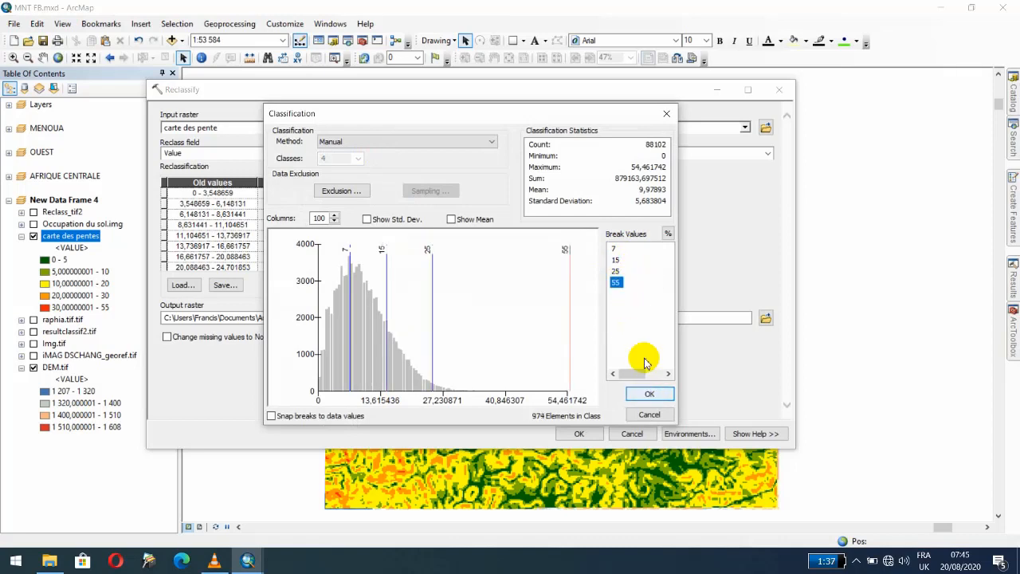
Change the third break value of the slope classification to 30
{"action": "left_click", "coordinate": [620, 272]}
{"action": "left_click", "coordinate": [611, 275]}
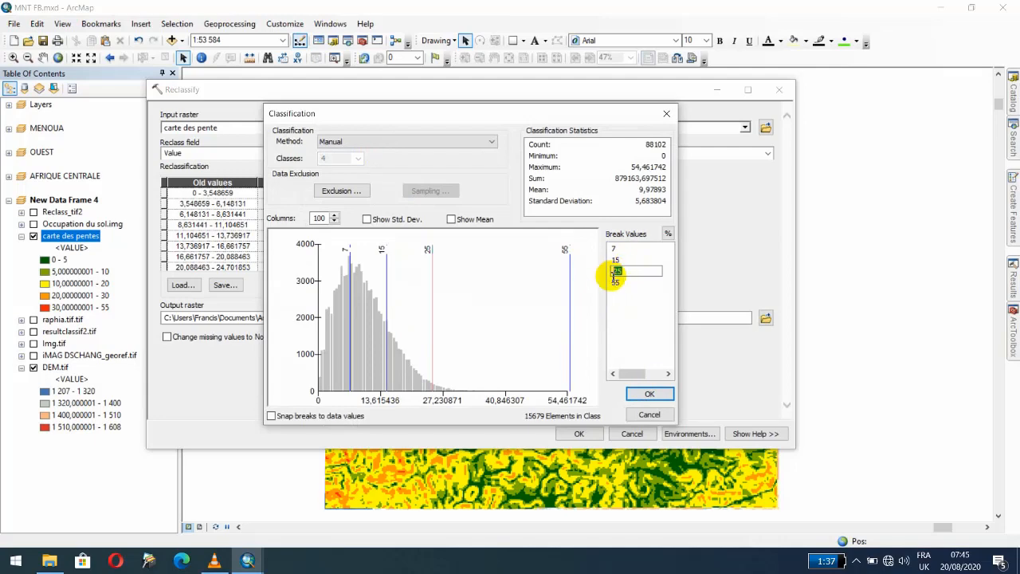
{"action": "type", "text": "30"}
{"action": "key", "text": "Return"}
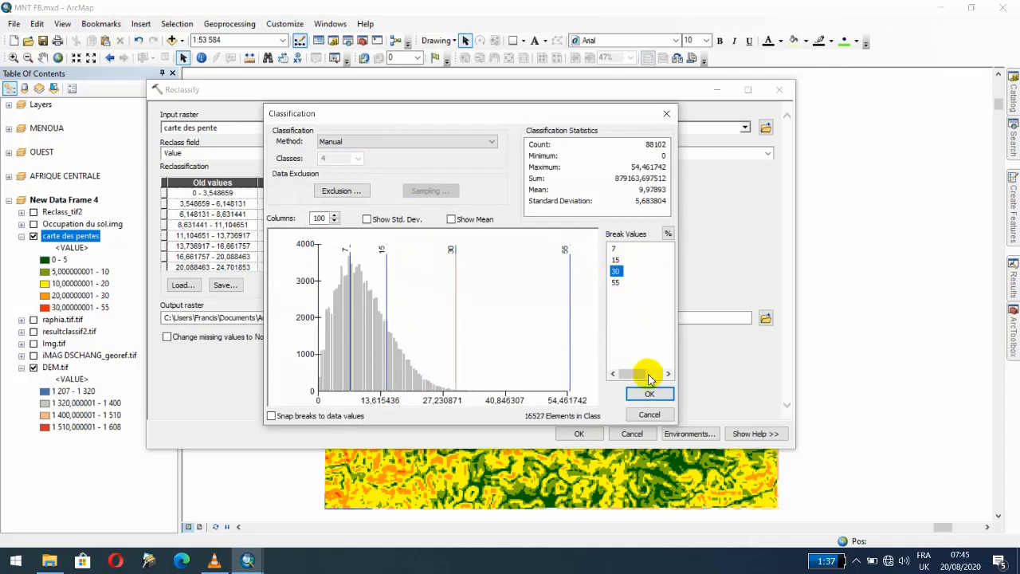
Accept the four-class breaks and try to run the reclassification on "carte des pente"
{"action": "left_click", "coordinate": [643, 395]}
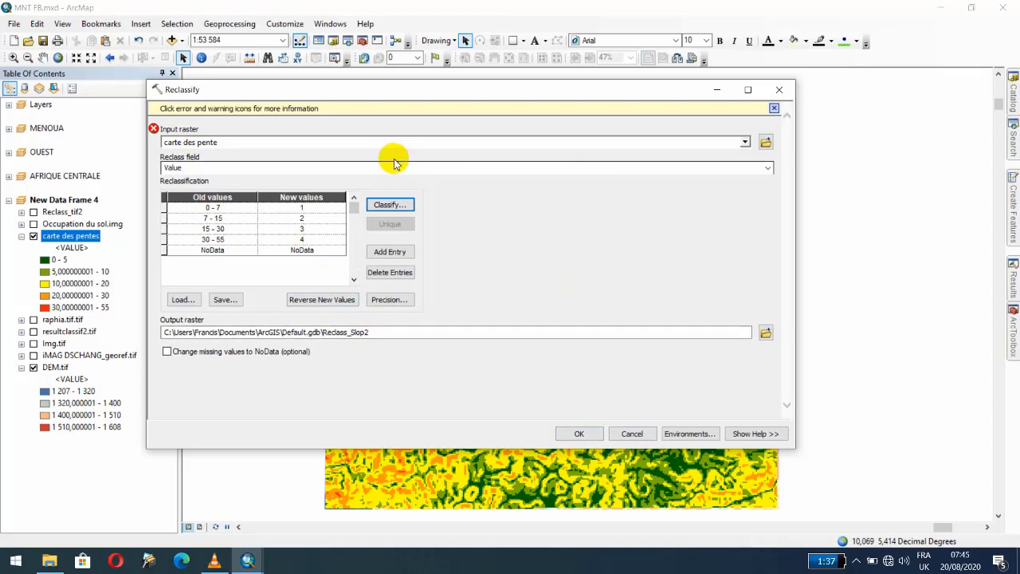
{"action": "left_click", "coordinate": [369, 165]}
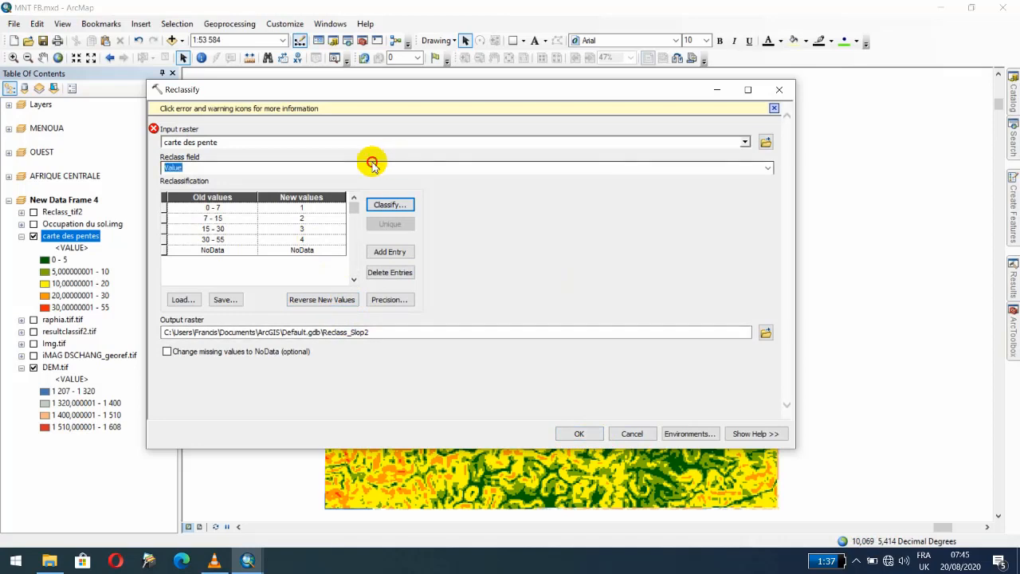
{"action": "left_click", "coordinate": [580, 433]}
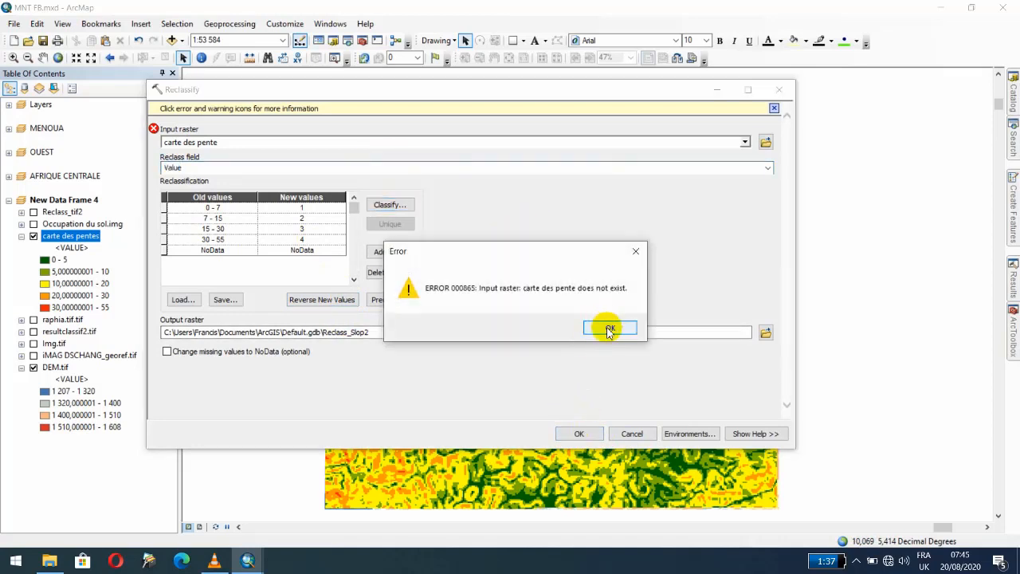
{"action": "left_click", "coordinate": [610, 329]}
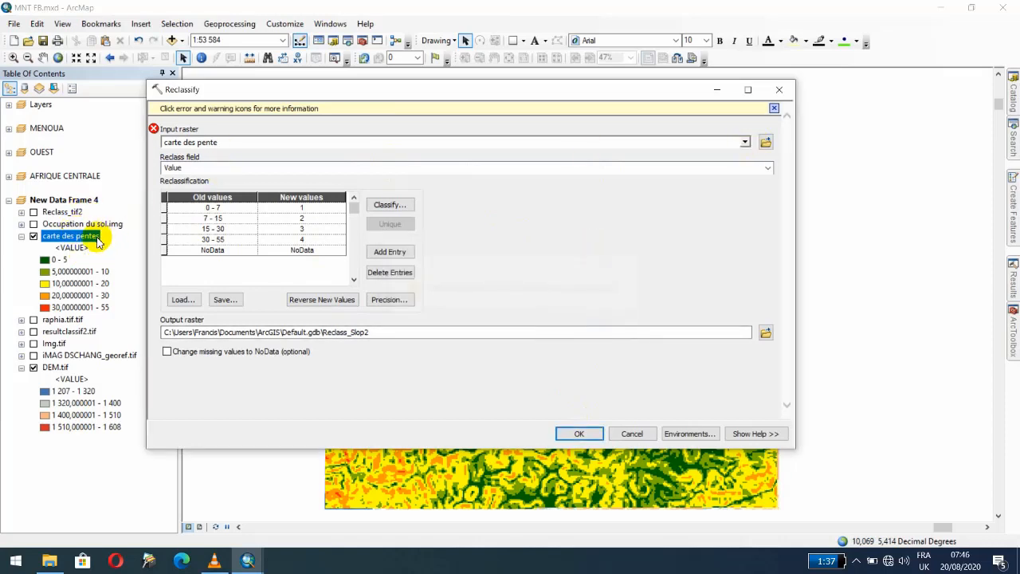
Reselect "carte des pente" as the input raster and close the Reclassify tool without running it
{"action": "left_click", "coordinate": [745, 142]}
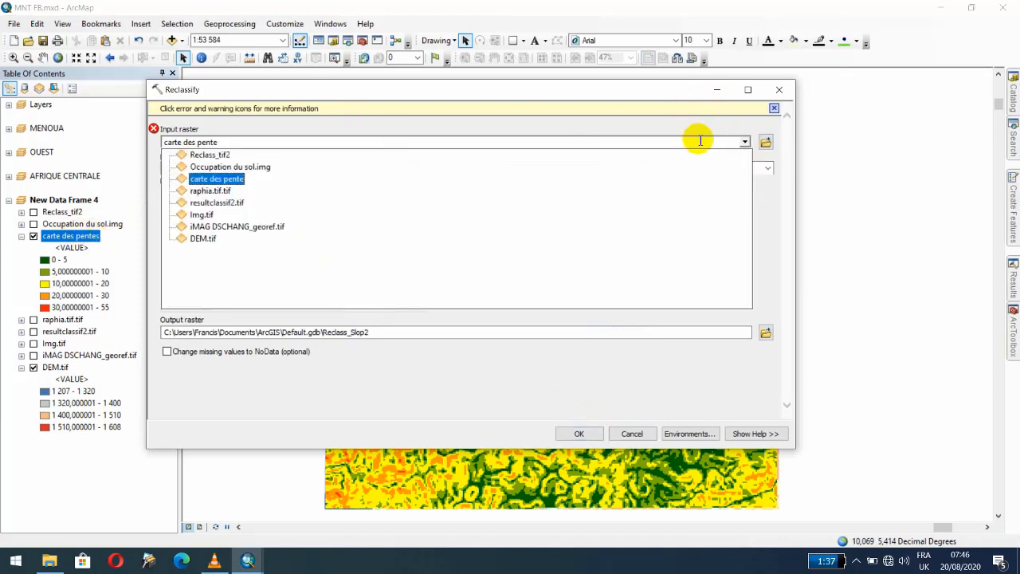
{"action": "left_click", "coordinate": [217, 178]}
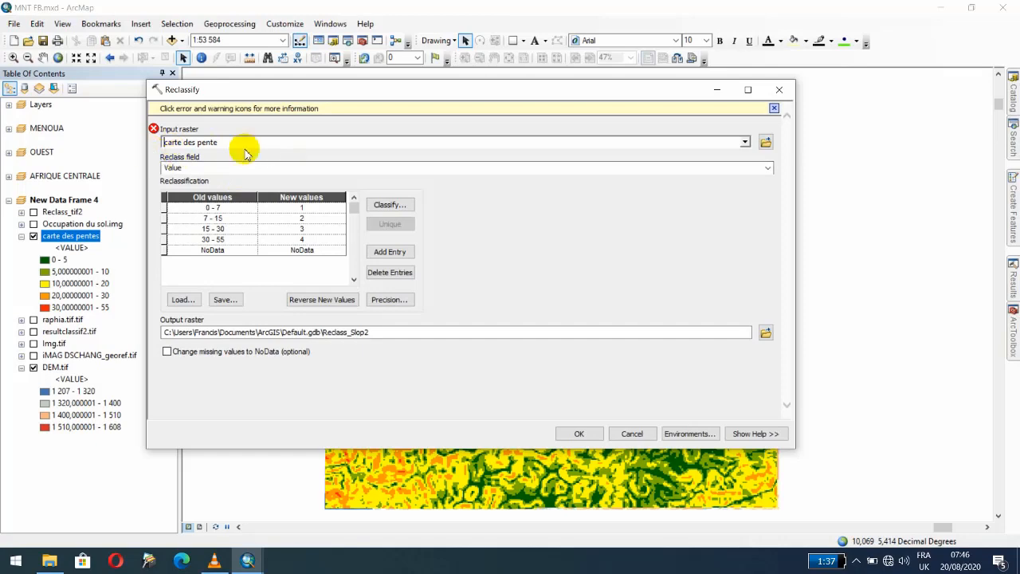
{"action": "left_click", "coordinate": [779, 89]}
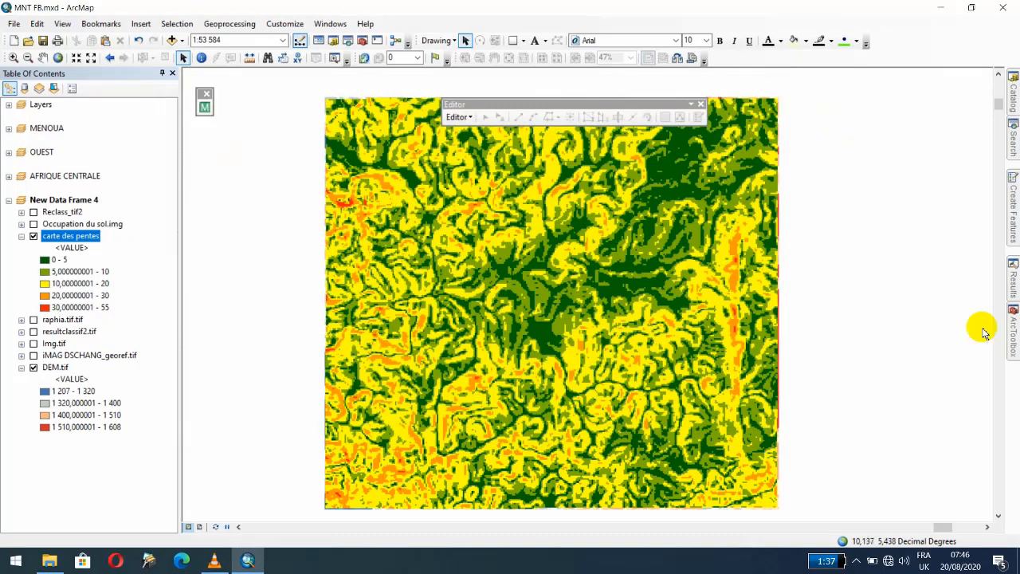
Reopen the Reclassify tool and choose "carte des pentes" as the input raster
{"action": "mouse_move", "coordinate": [1011, 335]}
{"action": "double_click", "coordinate": [892, 341]}
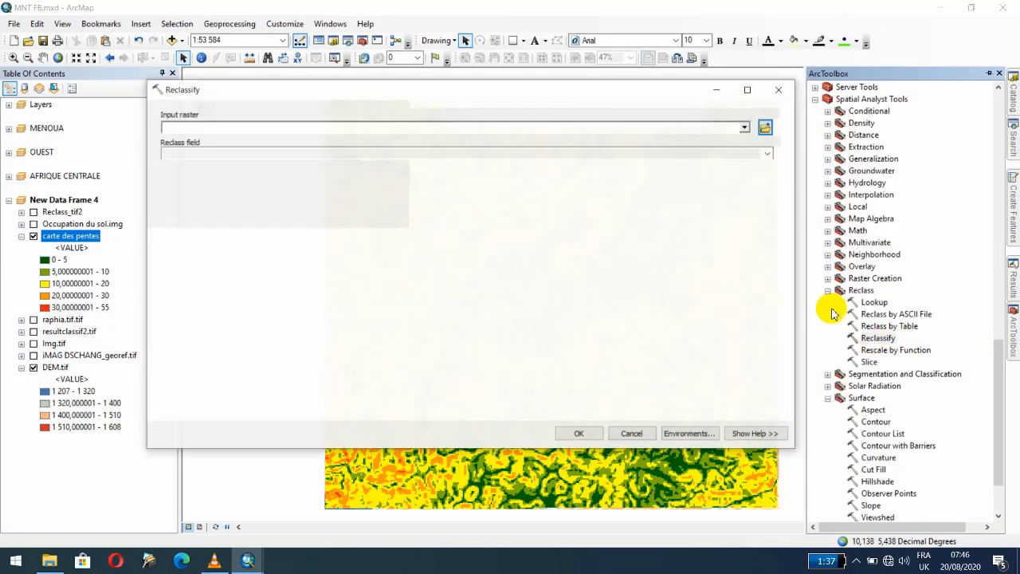
{"action": "left_click", "coordinate": [744, 128]}
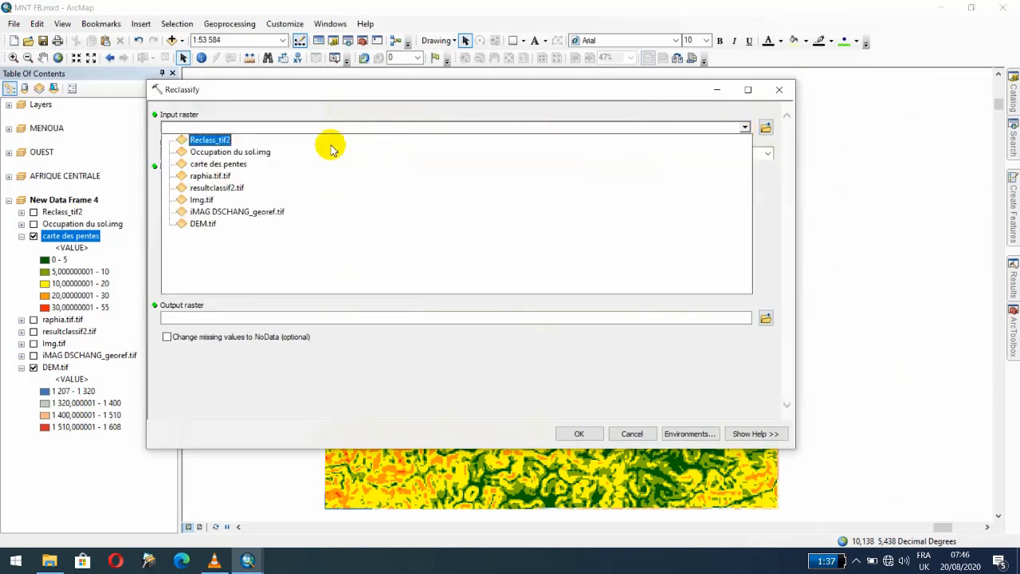
{"action": "left_click", "coordinate": [240, 169]}
Classify the slope raster into 4 classes, with 7 and 15 as the first two break values
{"action": "left_click", "coordinate": [392, 190]}
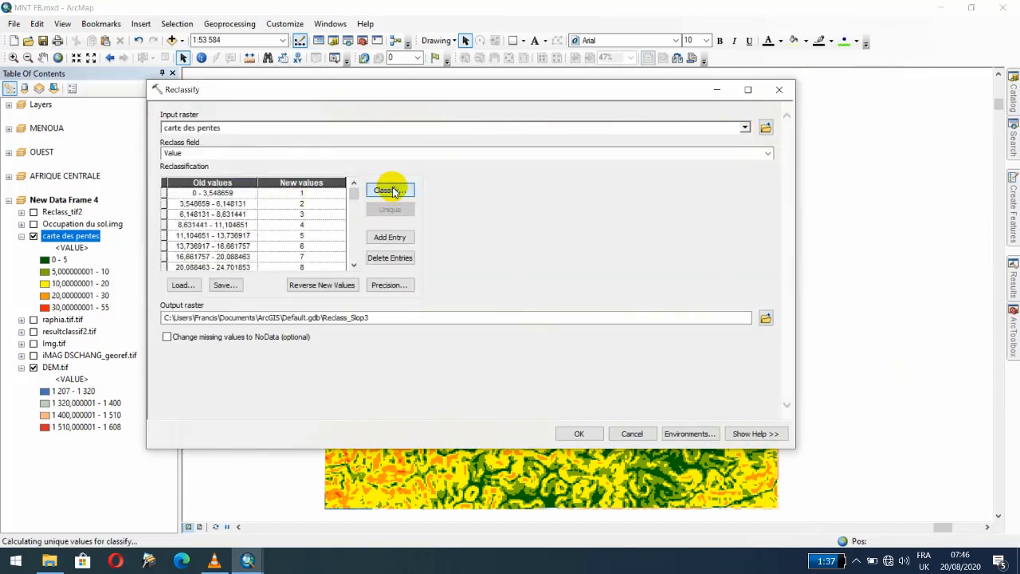
{"action": "left_click", "coordinate": [358, 158]}
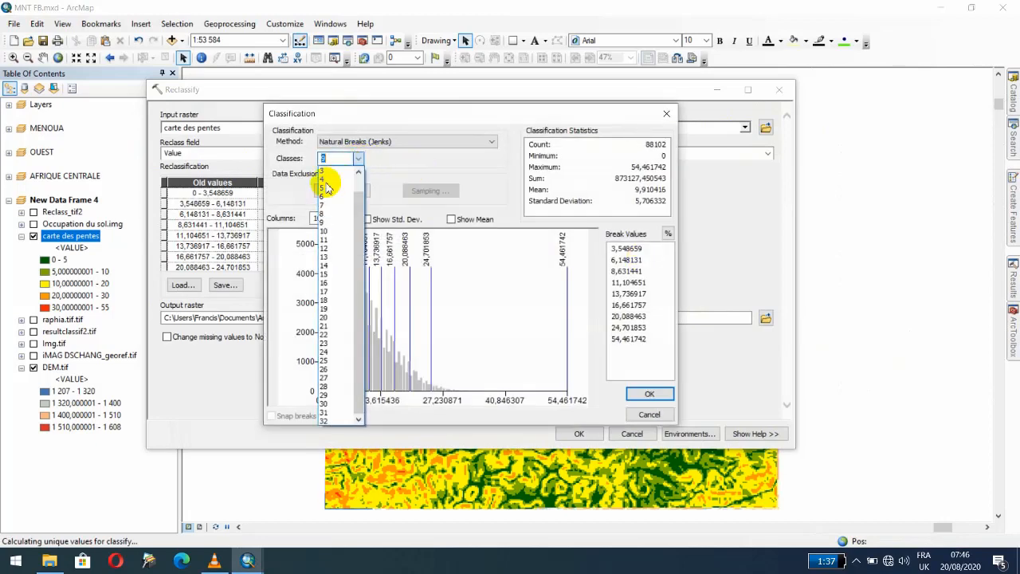
{"action": "left_click", "coordinate": [325, 179]}
{"action": "left_click", "coordinate": [638, 249]}
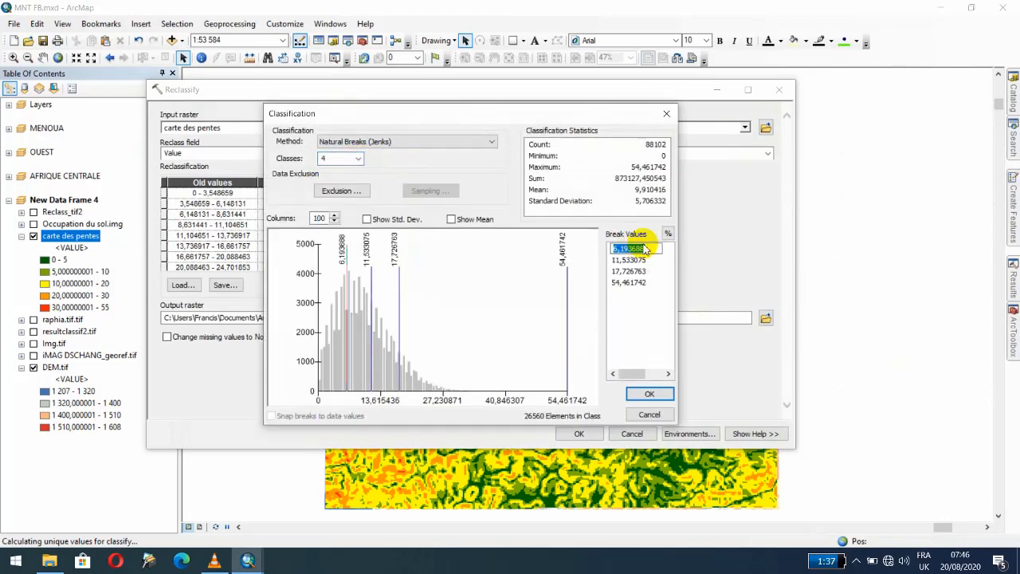
{"action": "left_click", "coordinate": [644, 260]}
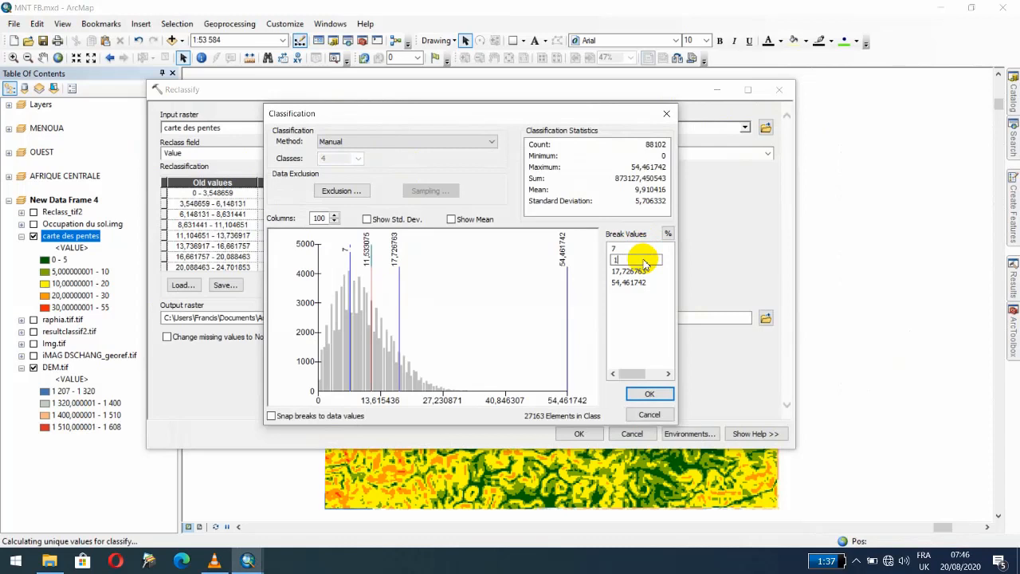
{"action": "type", "text": "15"}
Set the third break value to 30 and the last to 55, and accept the classification
{"action": "left_click", "coordinate": [642, 272]}
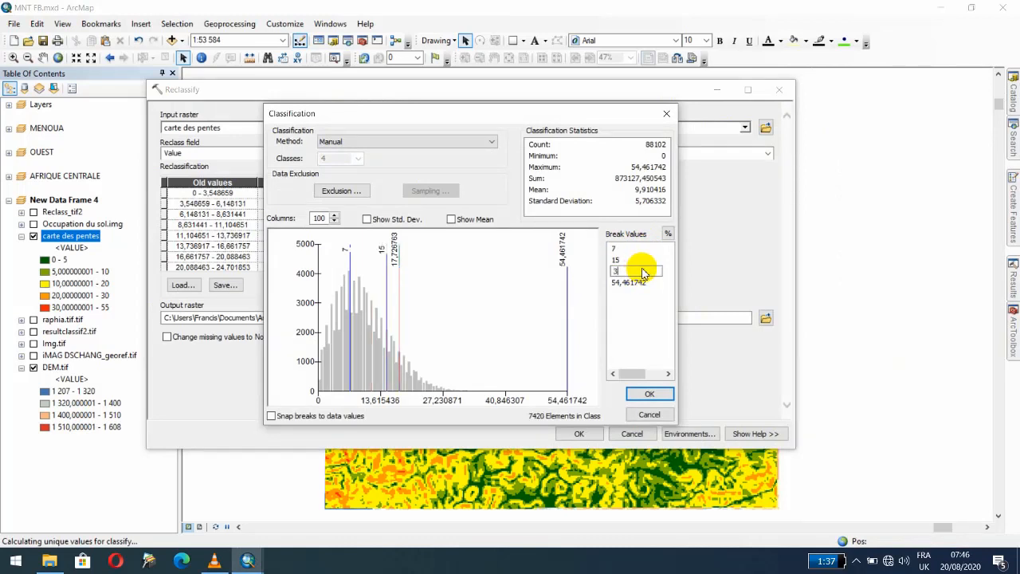
{"action": "left_click", "coordinate": [638, 283]}
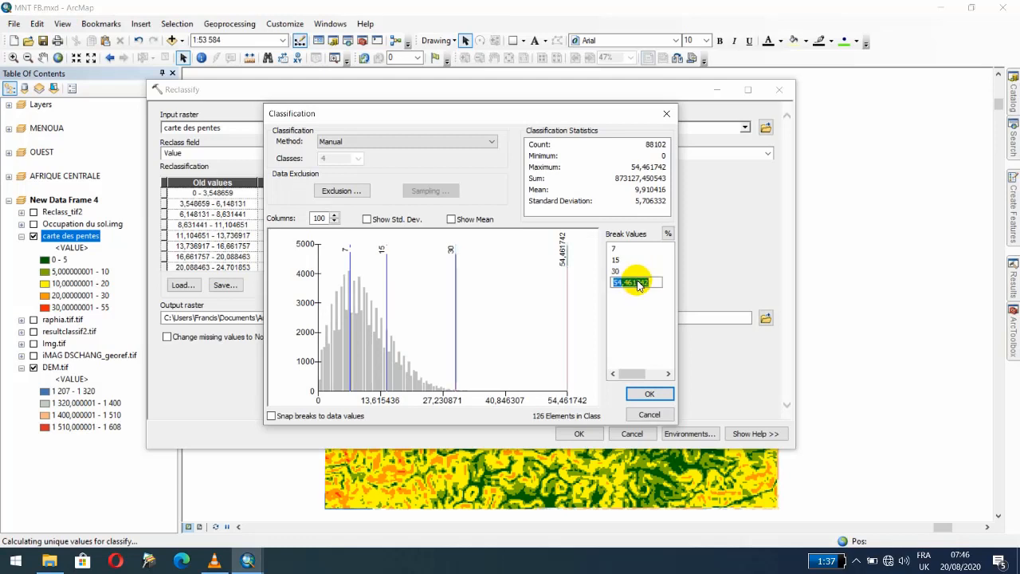
{"action": "type", "text": "55"}
{"action": "left_click", "coordinate": [633, 320]}
{"action": "left_click", "coordinate": [652, 395]}
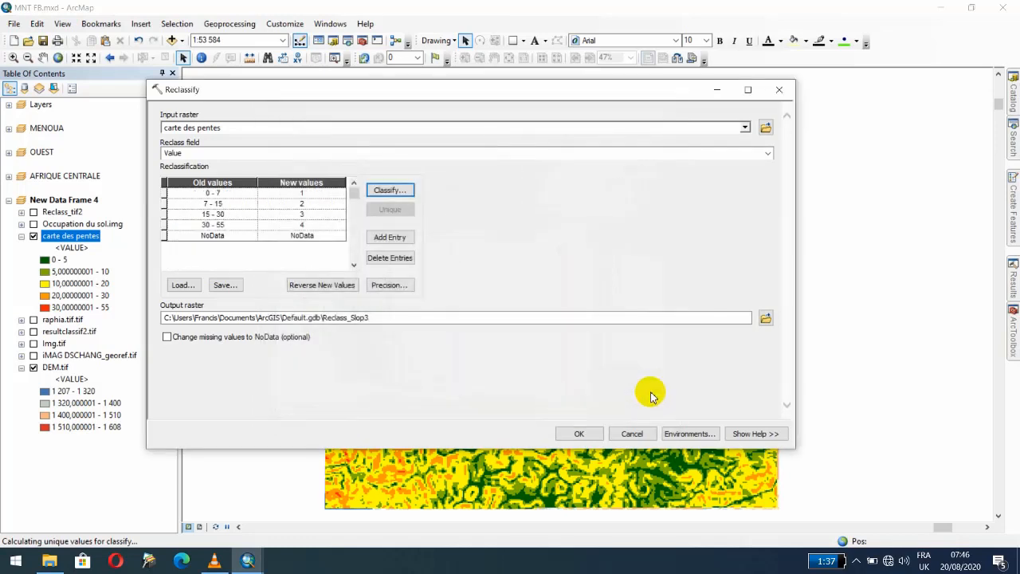
Name the output raster Reclass_pente in Default.gdb and run the reclassification
{"action": "left_click", "coordinate": [766, 317]}
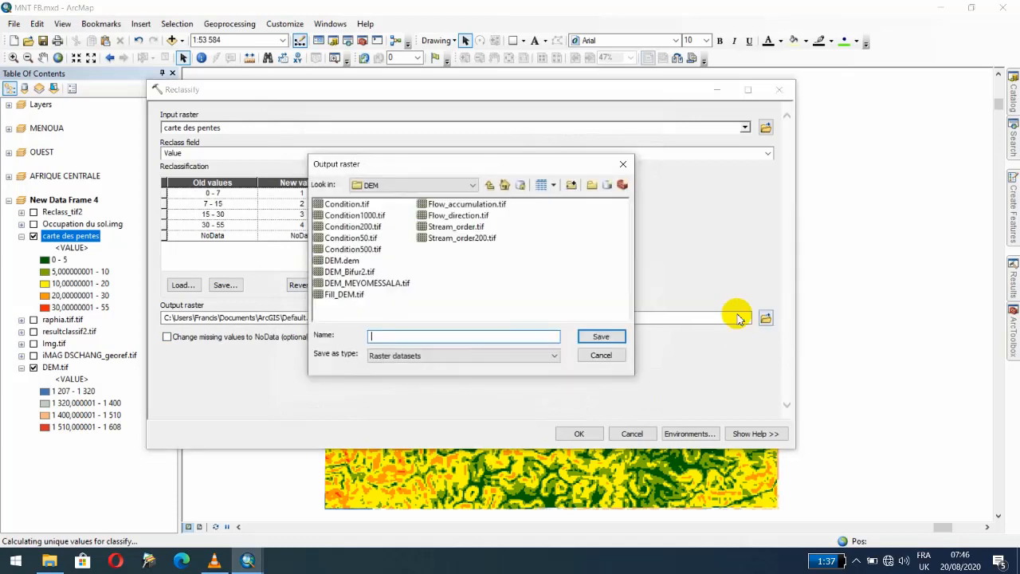
{"action": "left_click", "coordinate": [627, 165]}
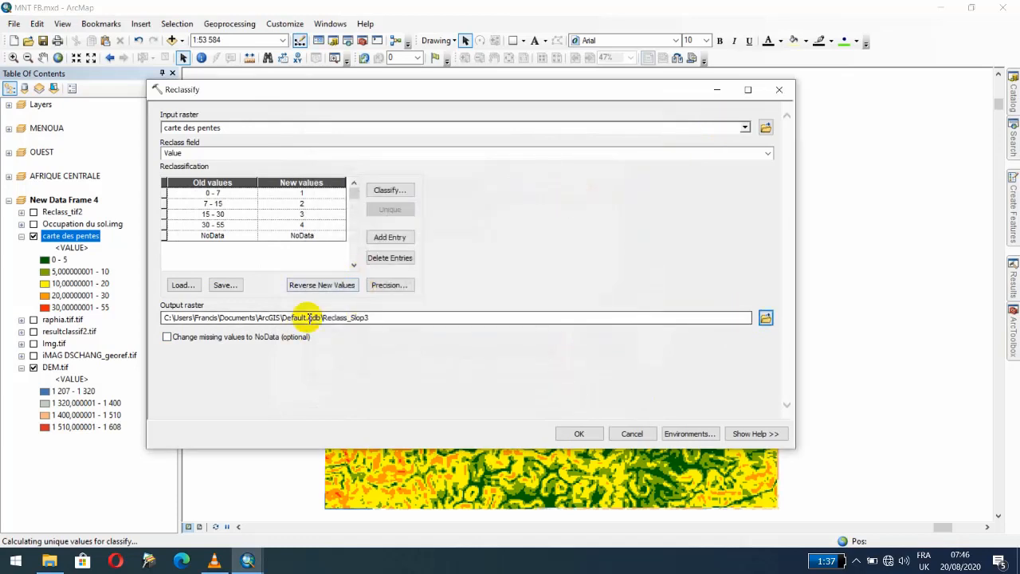
{"action": "left_click_drag", "start_coordinate": [369, 318], "coordinate": [342, 317]}
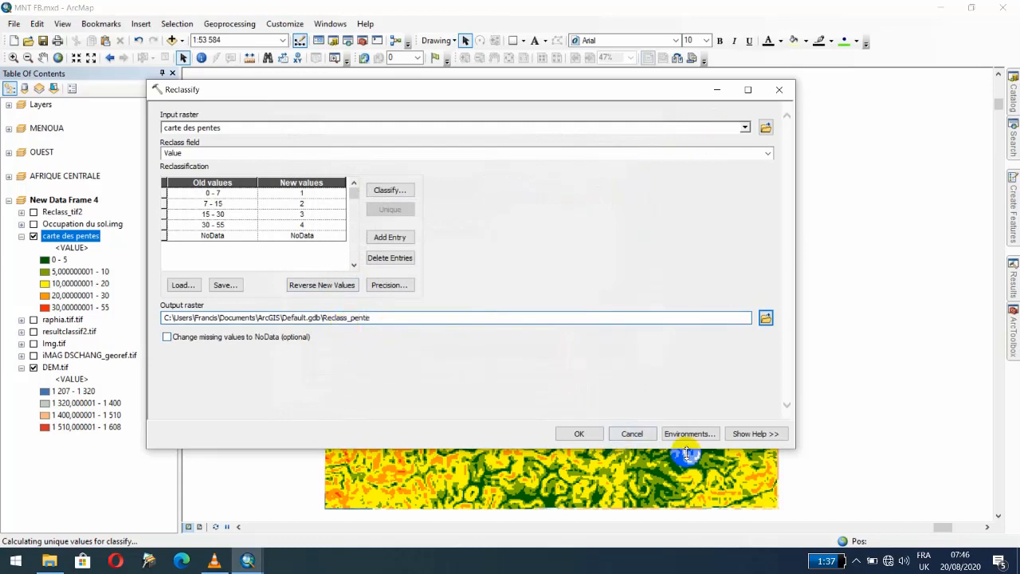
{"action": "left_click", "coordinate": [581, 434]}
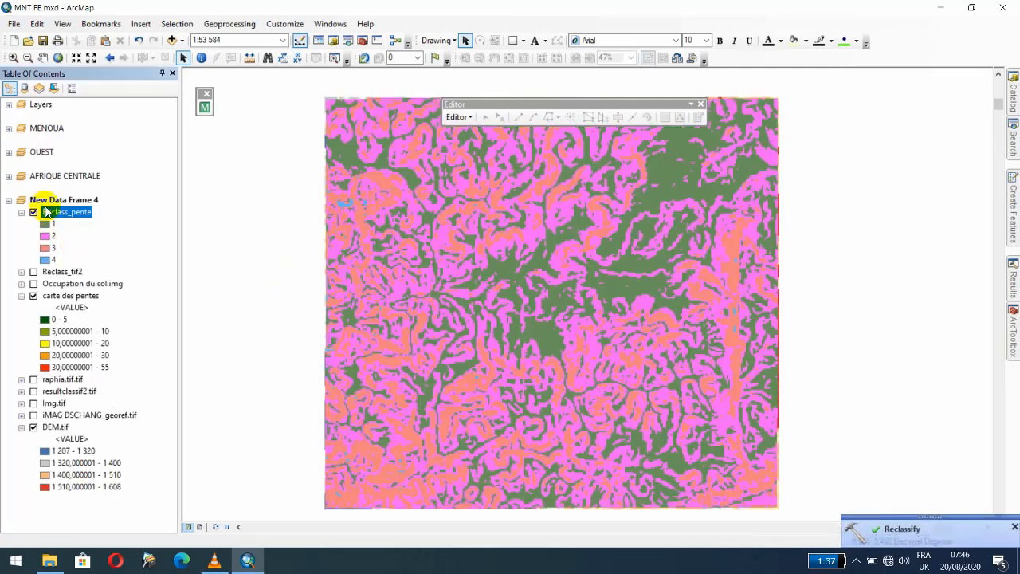
Set the classified symbology of the "carte des pentes" layer to 4 classes and open its classification settings
{"action": "right_click", "coordinate": [71, 297]}
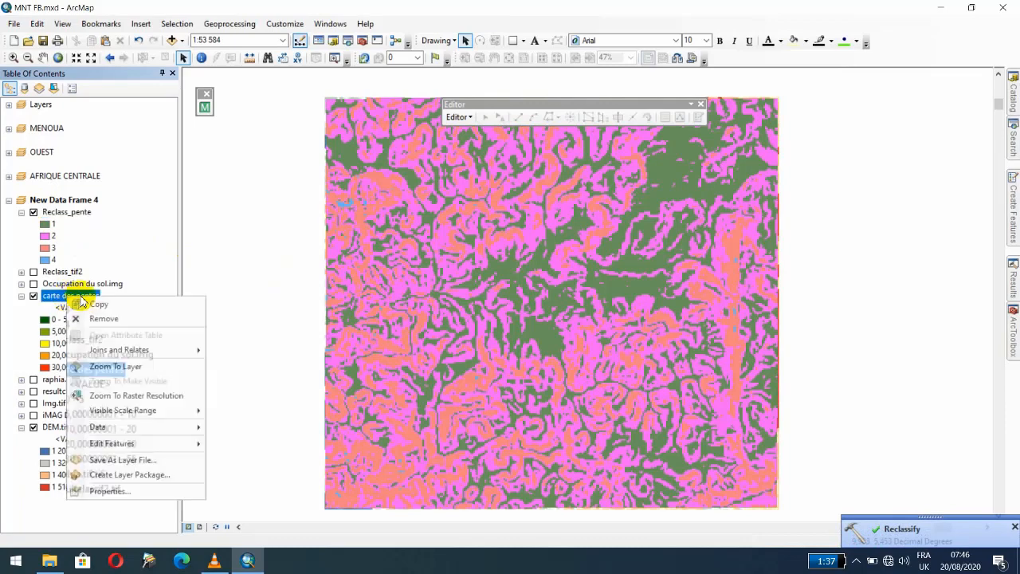
{"action": "left_click", "coordinate": [88, 487]}
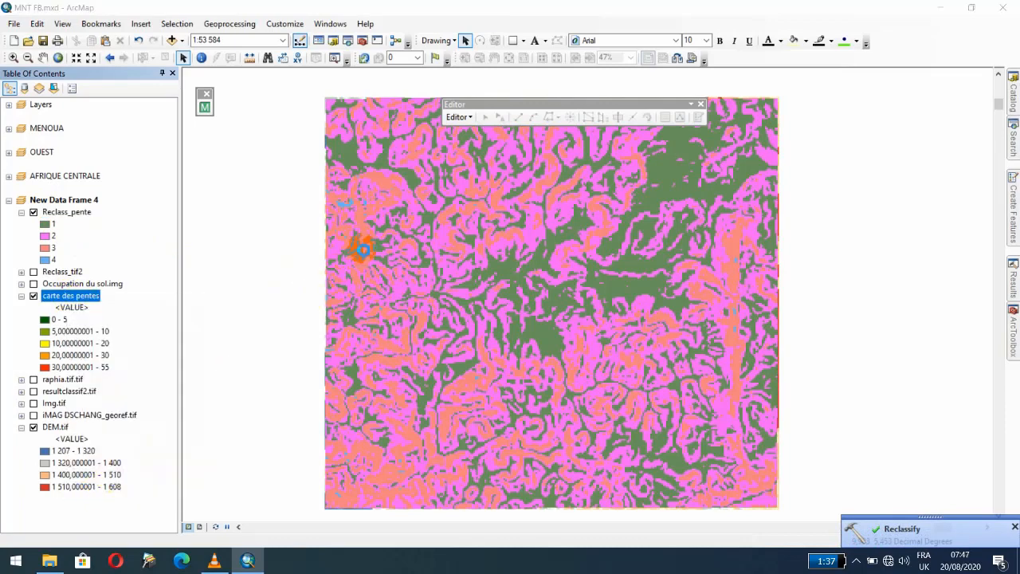
{"action": "left_click", "coordinate": [653, 235]}
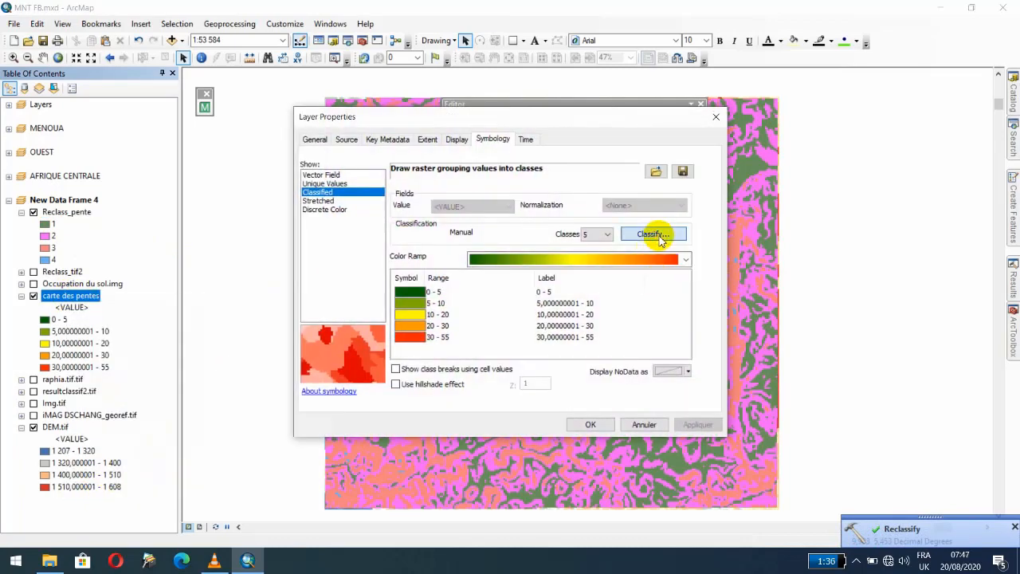
{"action": "left_click", "coordinate": [657, 255]}
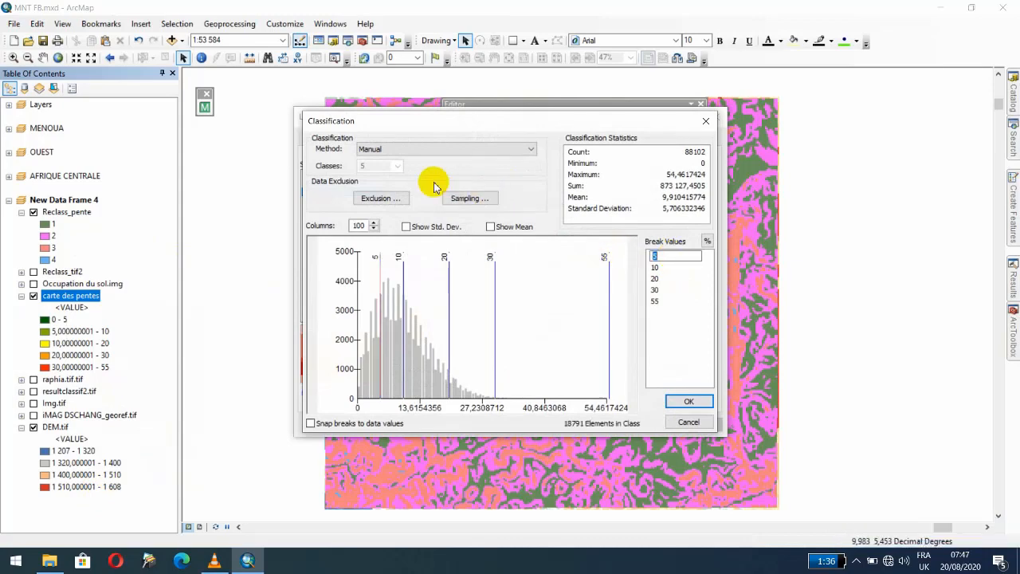
{"action": "left_click", "coordinate": [707, 126]}
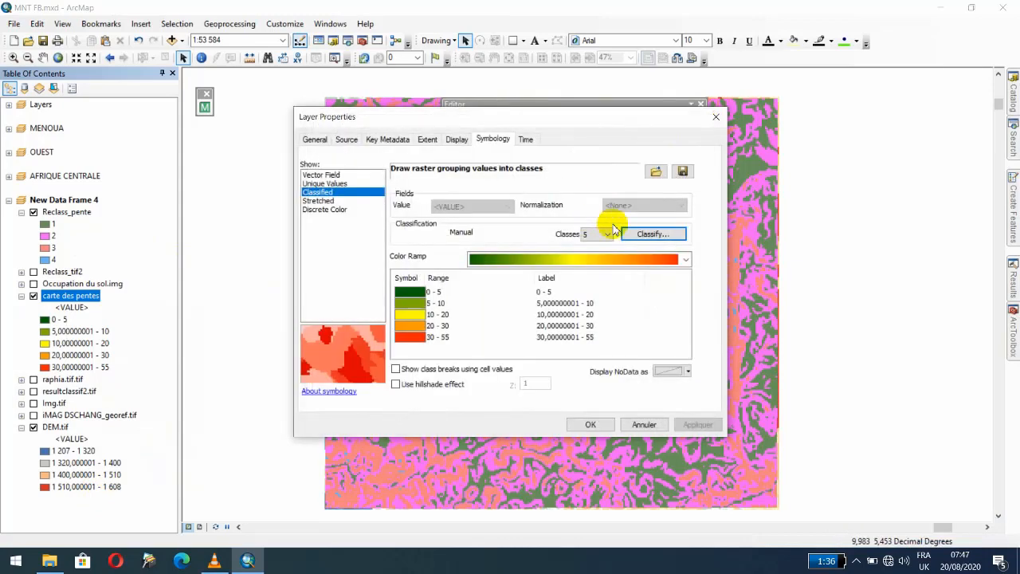
{"action": "left_click", "coordinate": [600, 232]}
{"action": "left_click", "coordinate": [599, 264]}
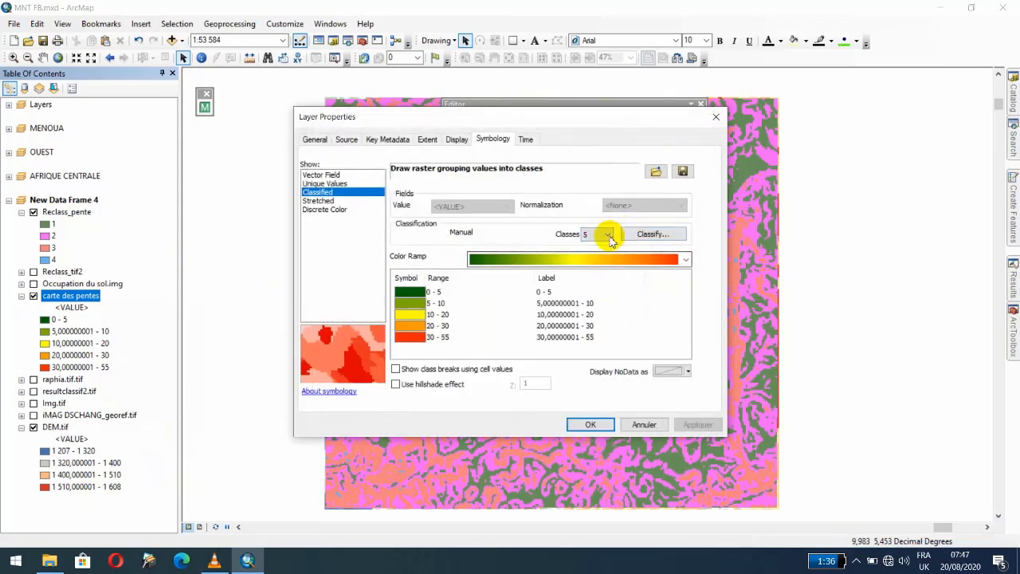
{"action": "left_click", "coordinate": [608, 234]}
{"action": "left_click", "coordinate": [594, 271]}
{"action": "left_click", "coordinate": [652, 235]}
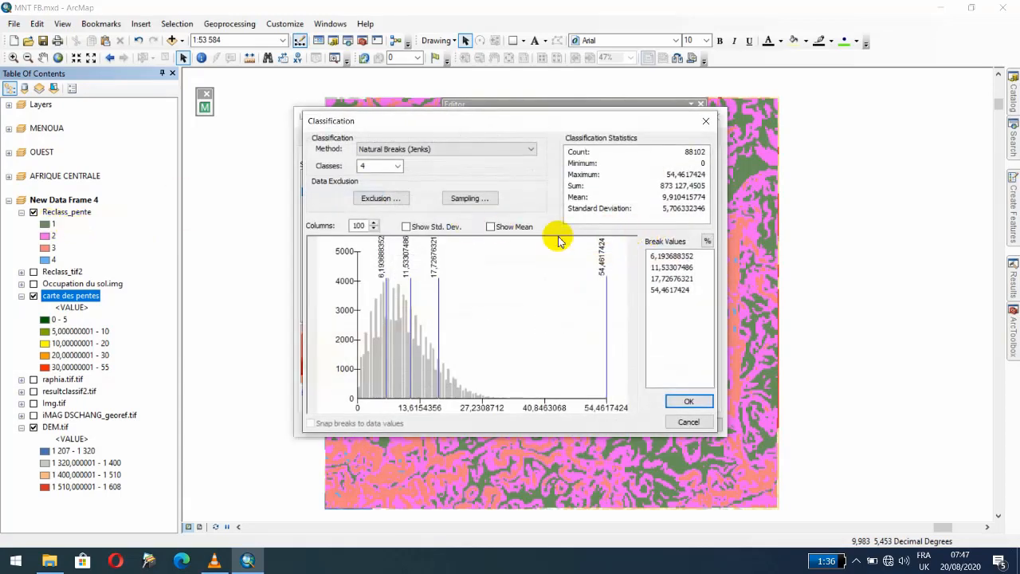
Set the first two break values of the slope symbology to 10 and 20, and the third to 3
{"action": "left_click", "coordinate": [668, 256]}
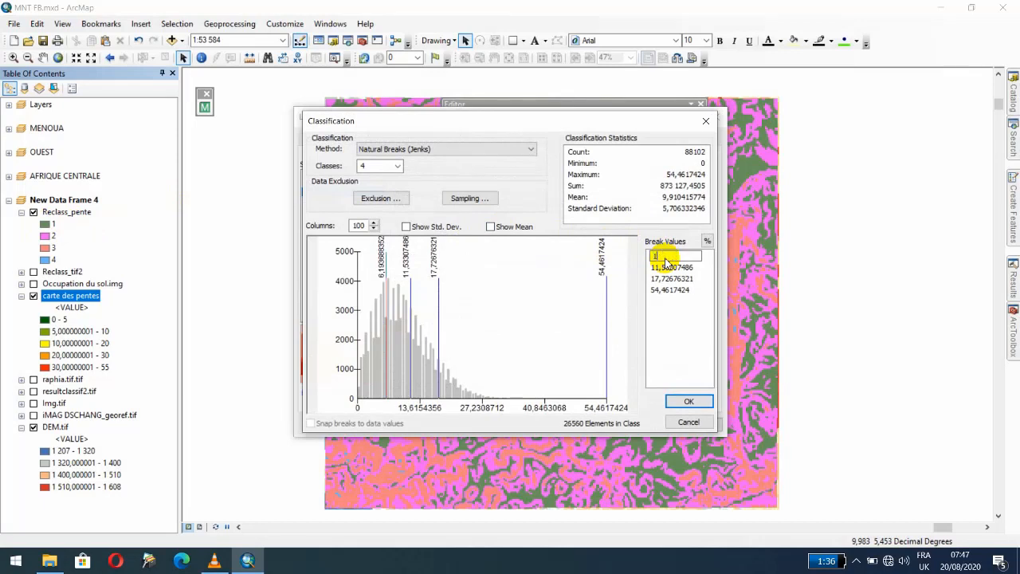
{"action": "type", "text": "10"}
{"action": "left_click", "coordinate": [662, 268]}
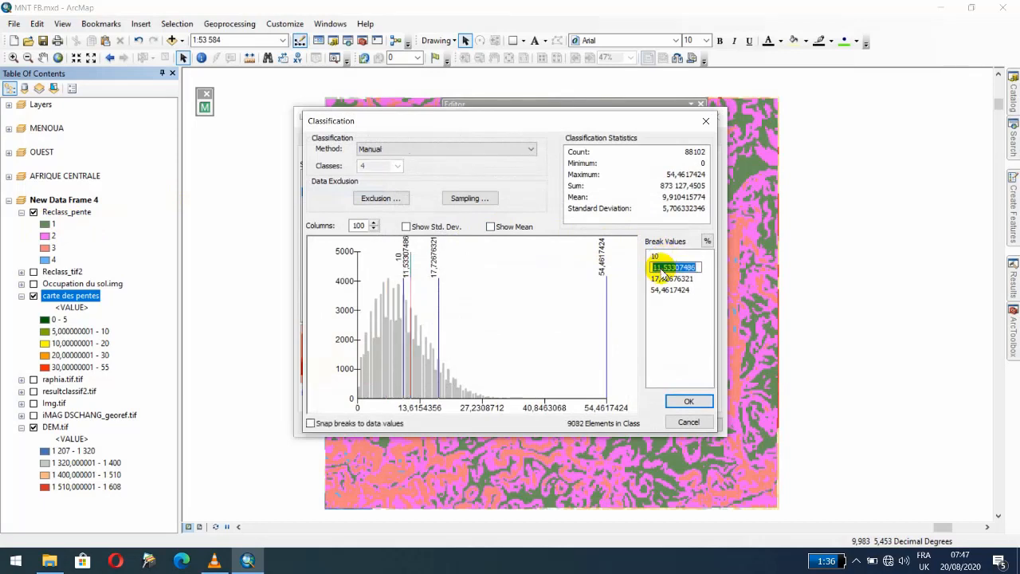
{"action": "type", "text": "20"}
{"action": "key", "text": "Return"}
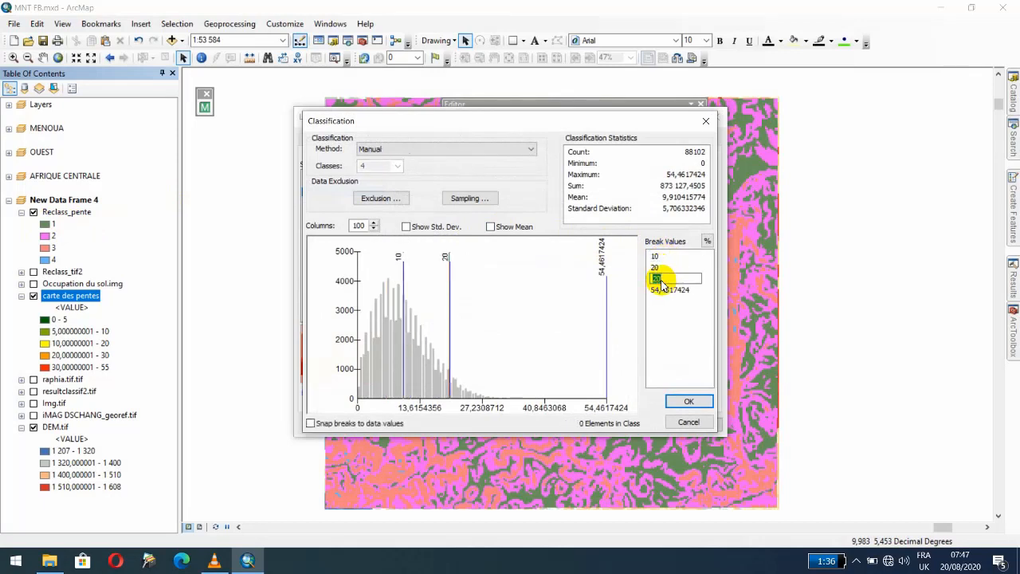
{"action": "type", "text": "3"}
Set the last break value of the slope symbology to 55 and the third to 30
{"action": "left_click", "coordinate": [669, 292]}
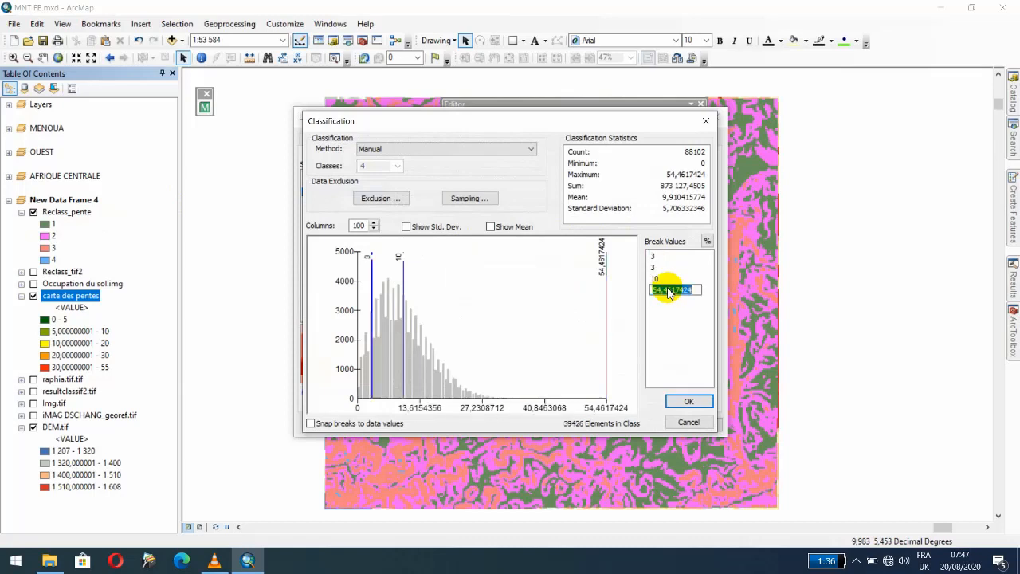
{"action": "type", "text": "55"}
{"action": "key", "text": "Return"}
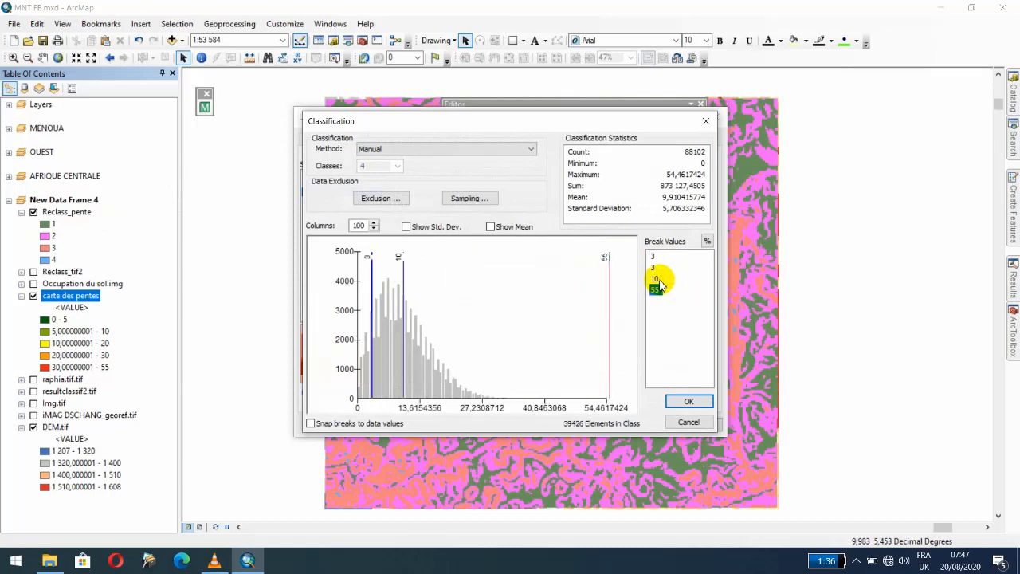
{"action": "left_click", "coordinate": [661, 281]}
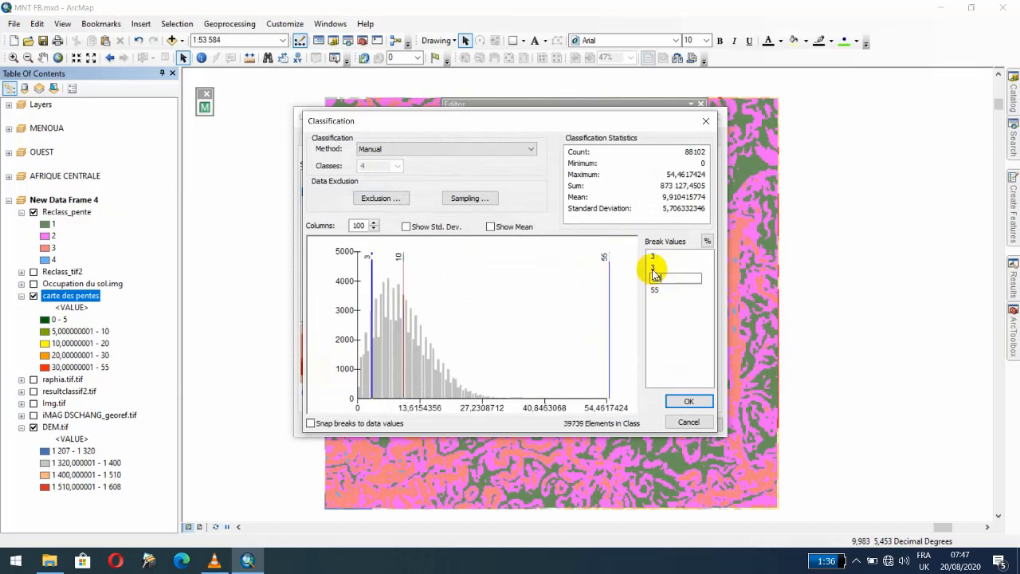
{"action": "type", "text": "30"}
{"action": "key", "text": "Return"}
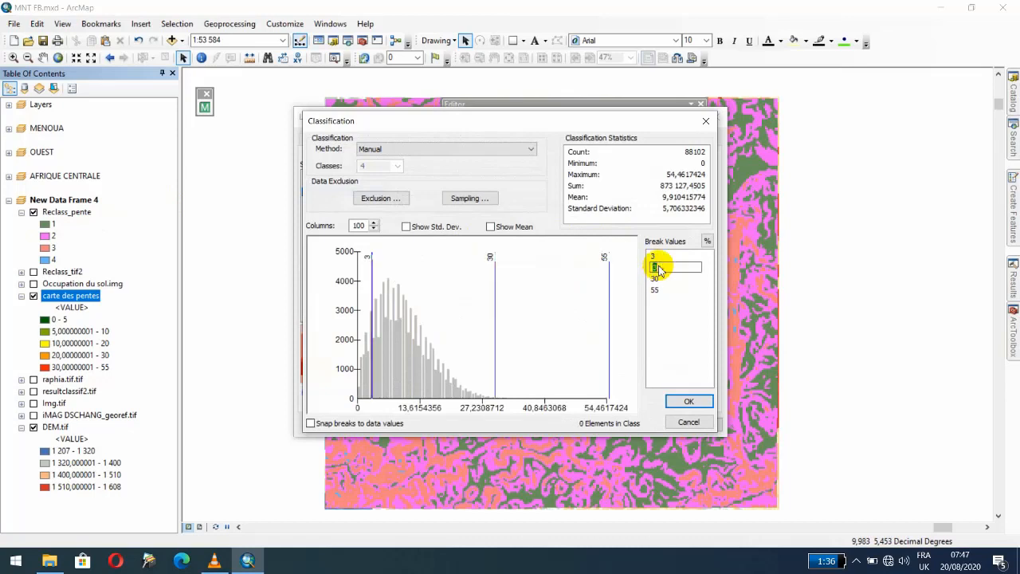
Set the first two break values of the slope symbology to 7 and 15, and accept the classification
{"action": "key", "text": "Return"}
{"action": "left_click", "coordinate": [661, 257]}
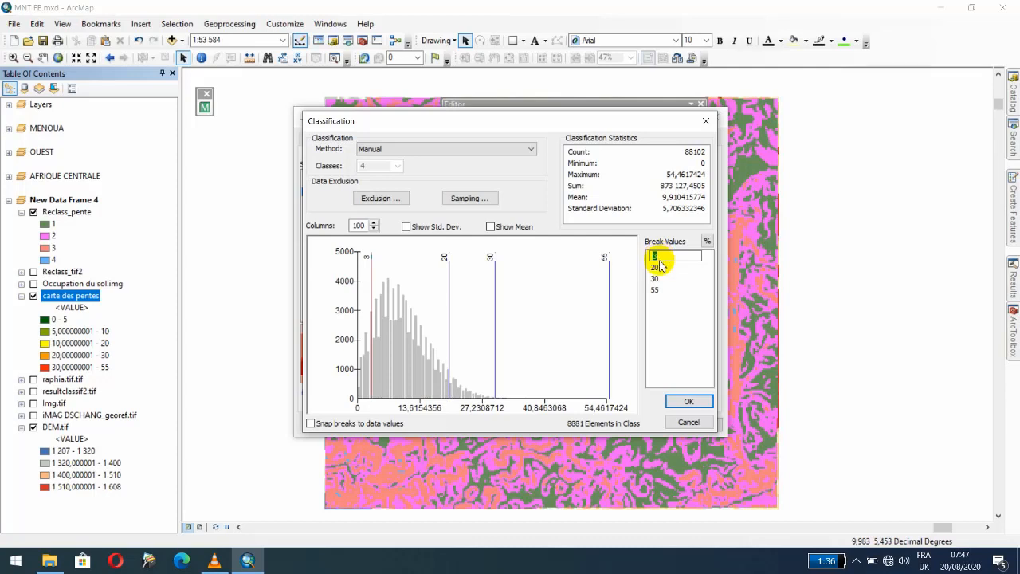
{"action": "key", "text": "Return"}
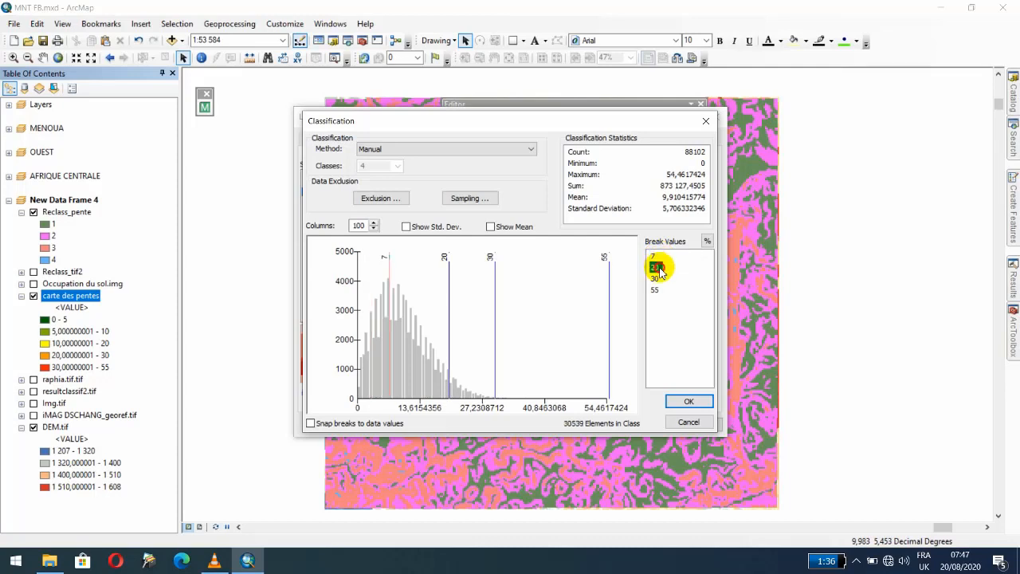
{"action": "left_click", "coordinate": [659, 269]}
{"action": "type", "text": "15"}
{"action": "key", "text": "Return"}
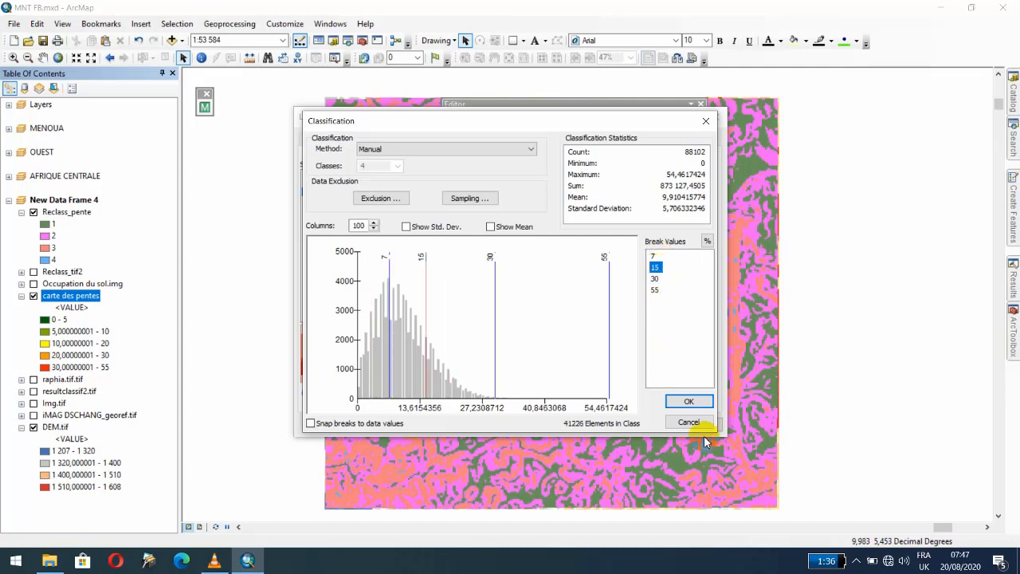
{"action": "left_click", "coordinate": [690, 402]}
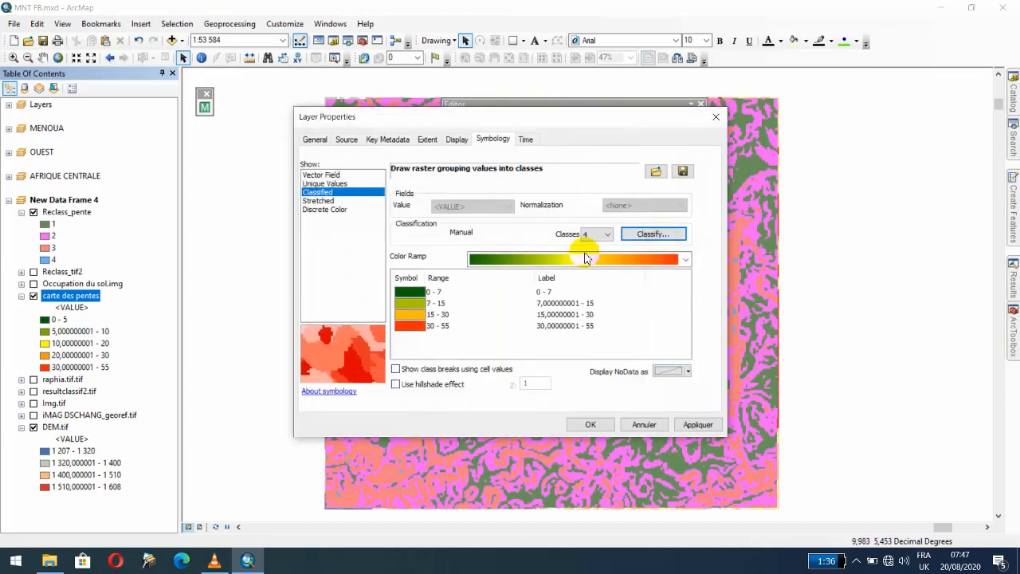
Format the slope class labels as numeric with 0 decimal places and apply the layer's symbology
{"action": "left_click", "coordinate": [562, 306]}
{"action": "left_click", "coordinate": [576, 302]}
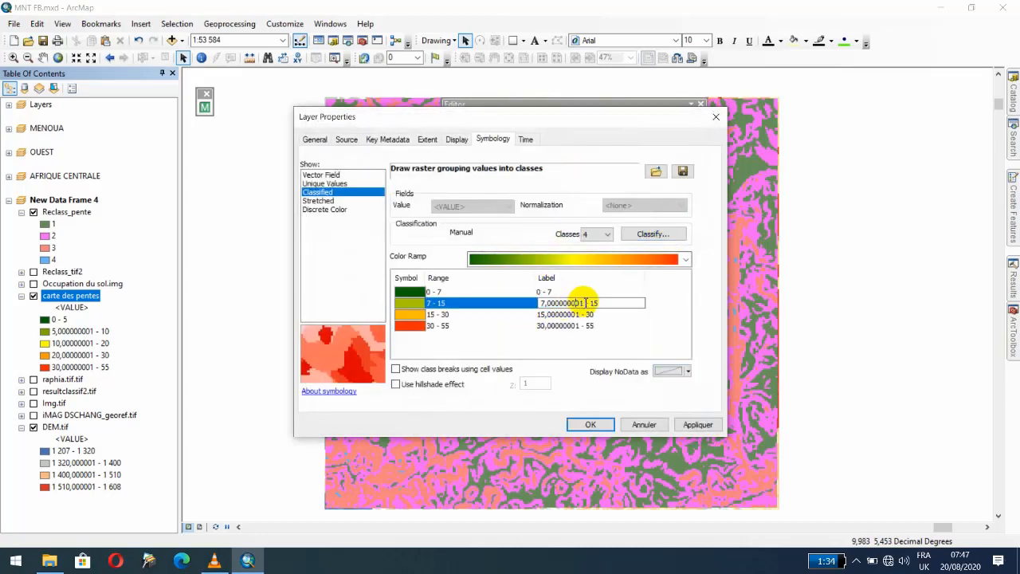
{"action": "right_click", "coordinate": [568, 277]}
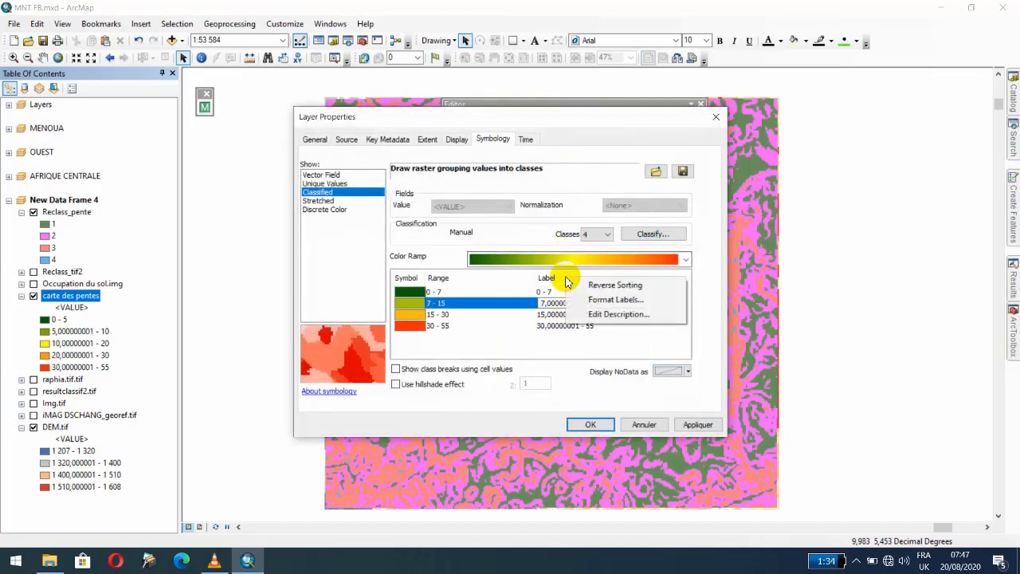
{"action": "left_click", "coordinate": [616, 300]}
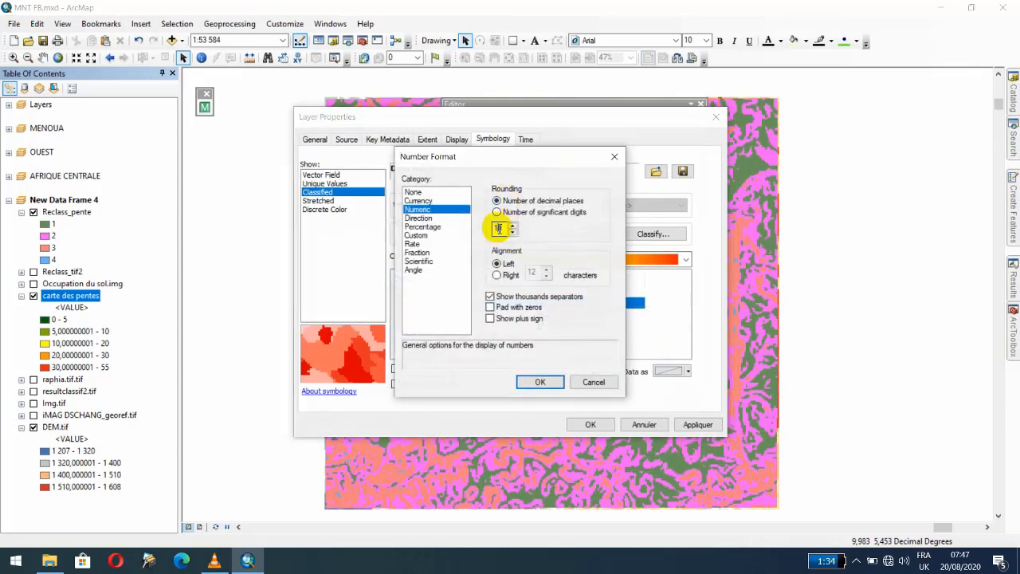
{"action": "left_click", "coordinate": [499, 228]}
{"action": "type", "text": "à"}
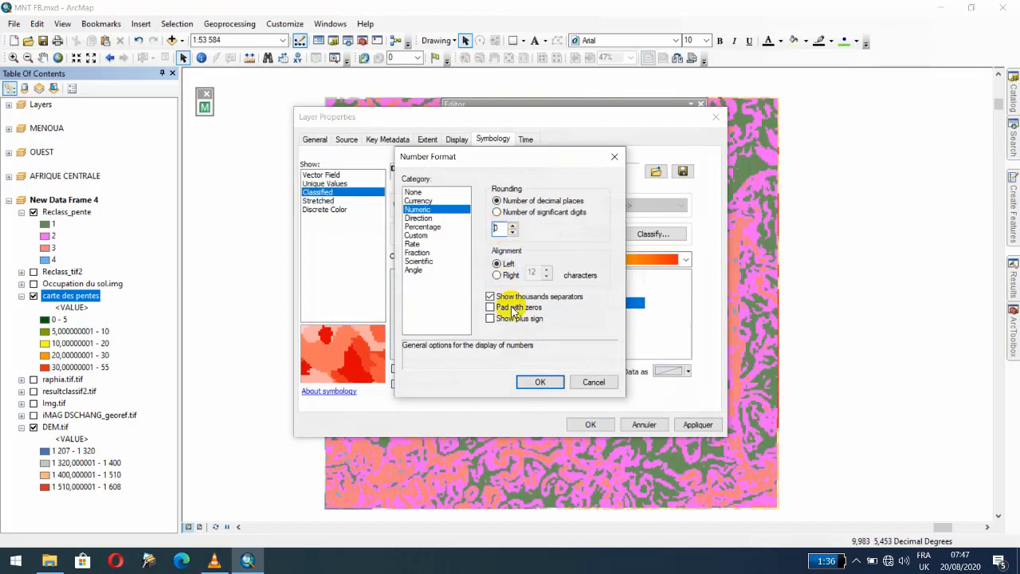
{"action": "left_click", "coordinate": [533, 381]}
{"action": "left_click", "coordinate": [580, 429]}
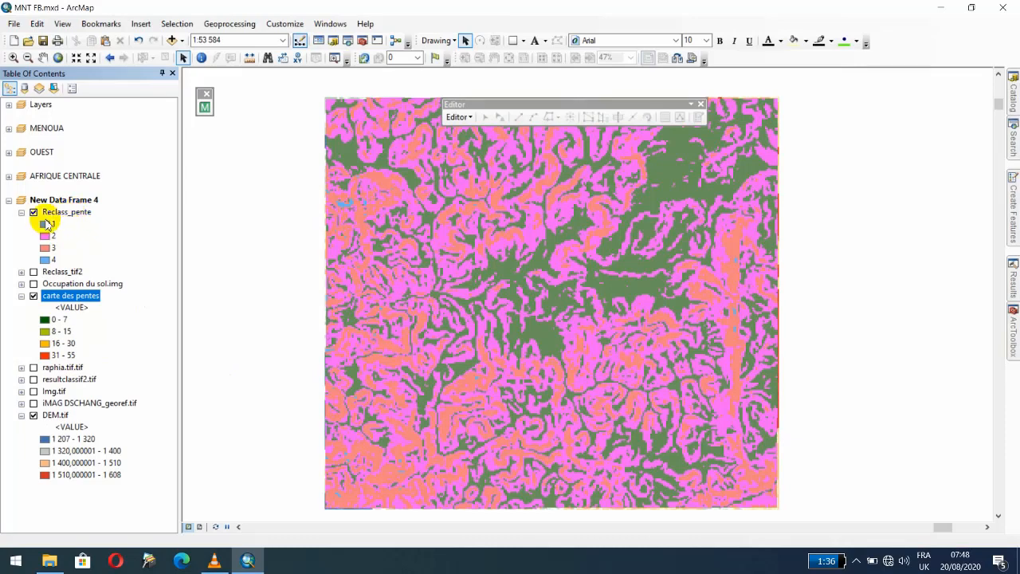
Convert the Reclass_pente raster to polygons with Raster to Polygon, using the Value field, simplified polygons and the default output
{"action": "left_click", "coordinate": [1014, 337]}
{"action": "scroll", "coordinate": [885, 182], "scroll_direction": "up", "scroll_amount": 20}
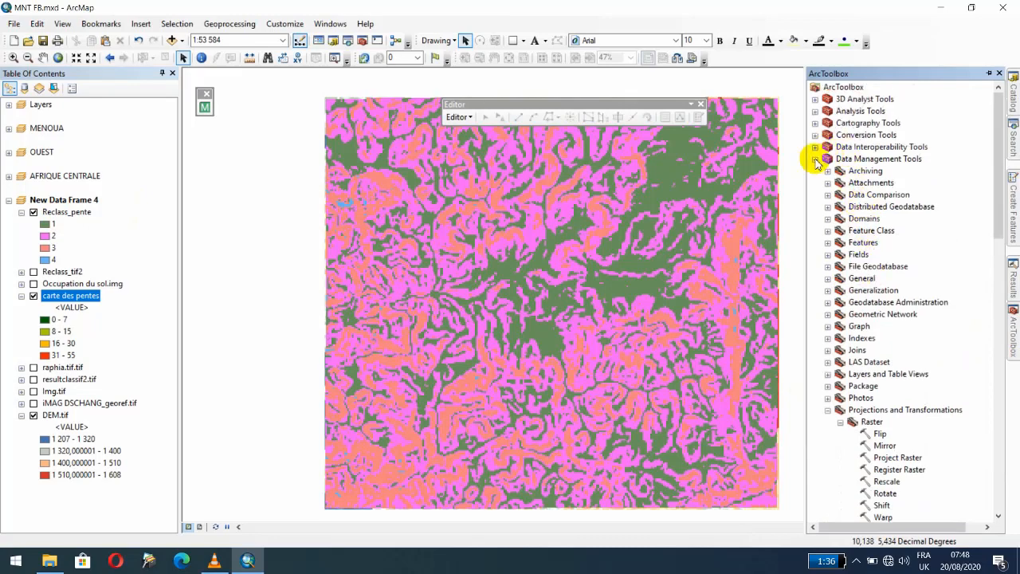
{"action": "left_click", "coordinate": [815, 160]}
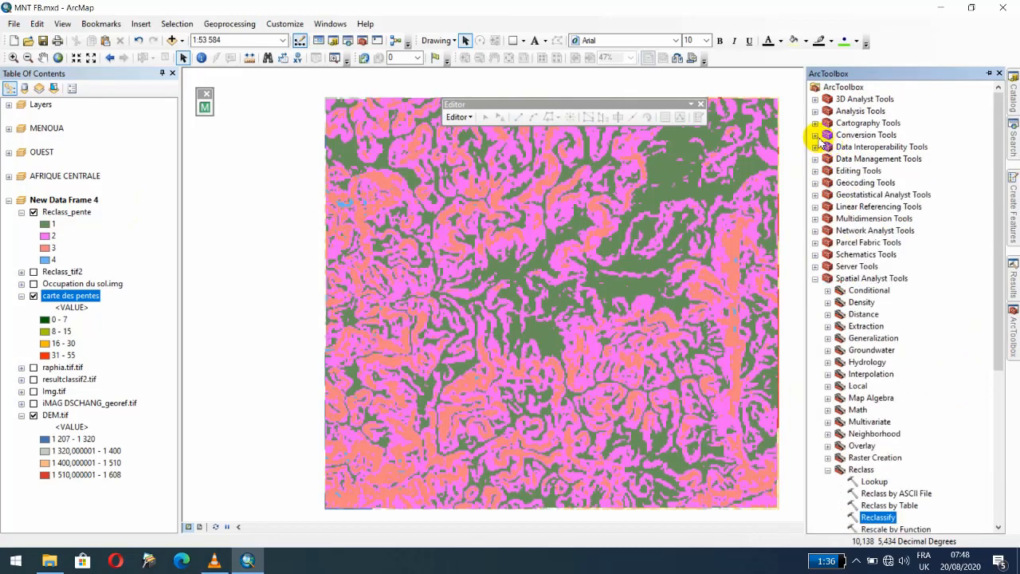
{"action": "left_click", "coordinate": [815, 135]}
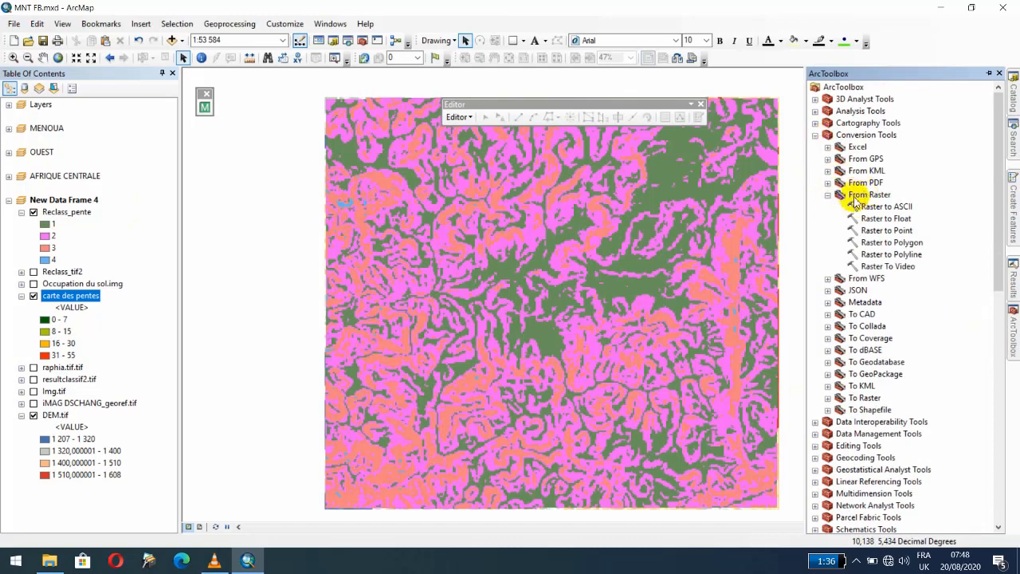
{"action": "left_click", "coordinate": [827, 195]}
{"action": "left_click", "coordinate": [828, 196]}
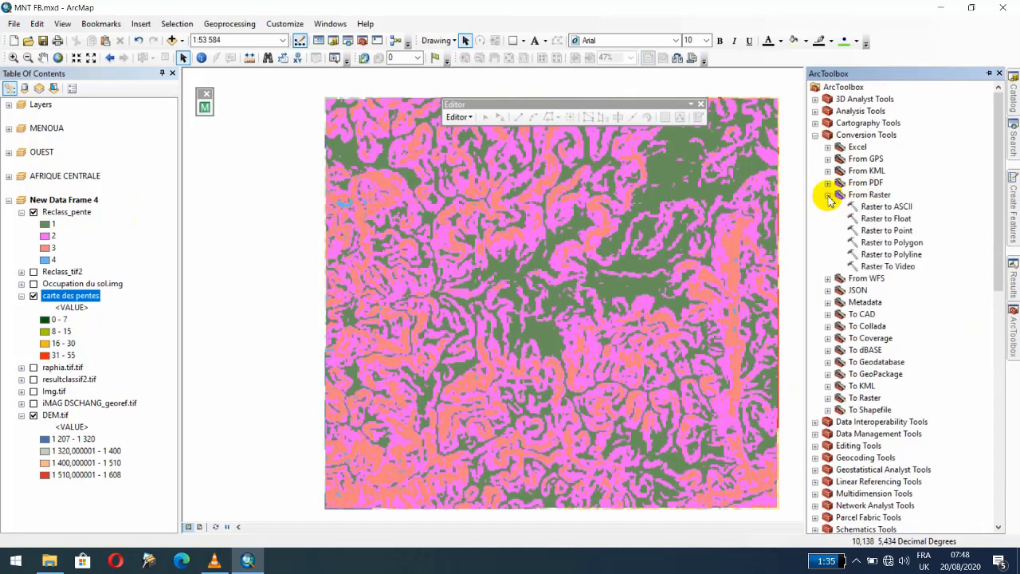
{"action": "double_click", "coordinate": [899, 243]}
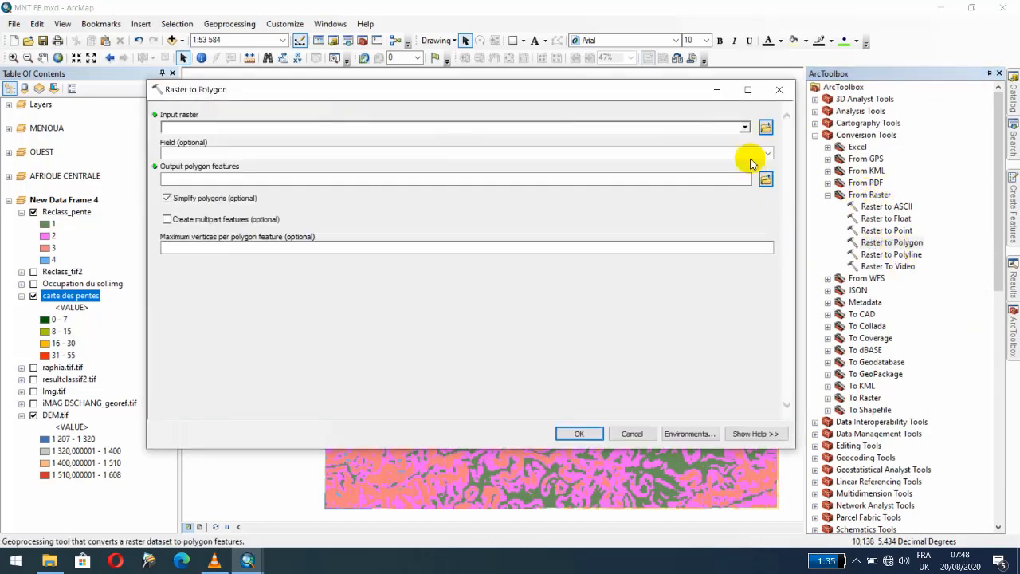
{"action": "left_click", "coordinate": [745, 127]}
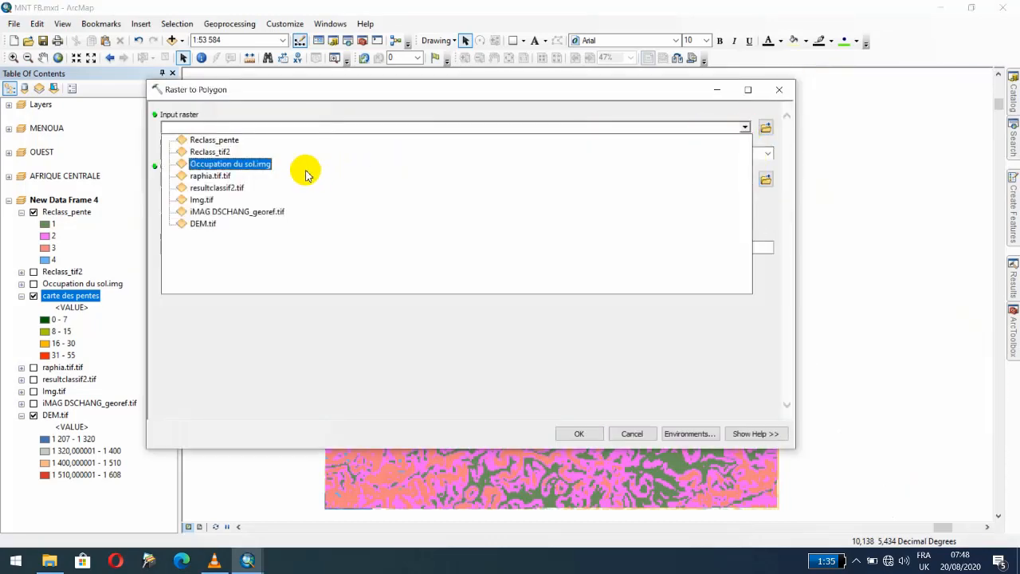
{"action": "left_click", "coordinate": [214, 142]}
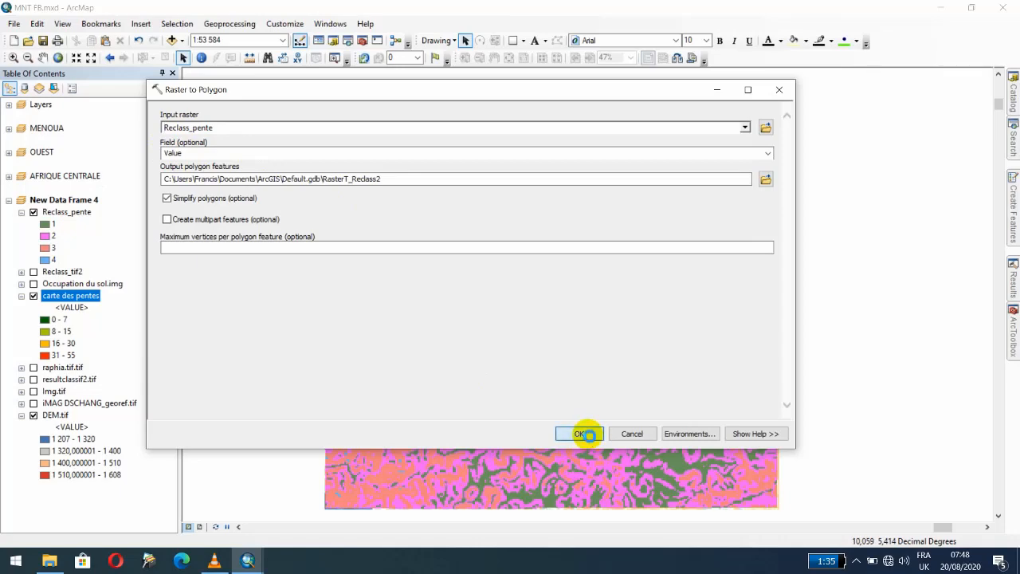
{"action": "left_click", "coordinate": [585, 434]}
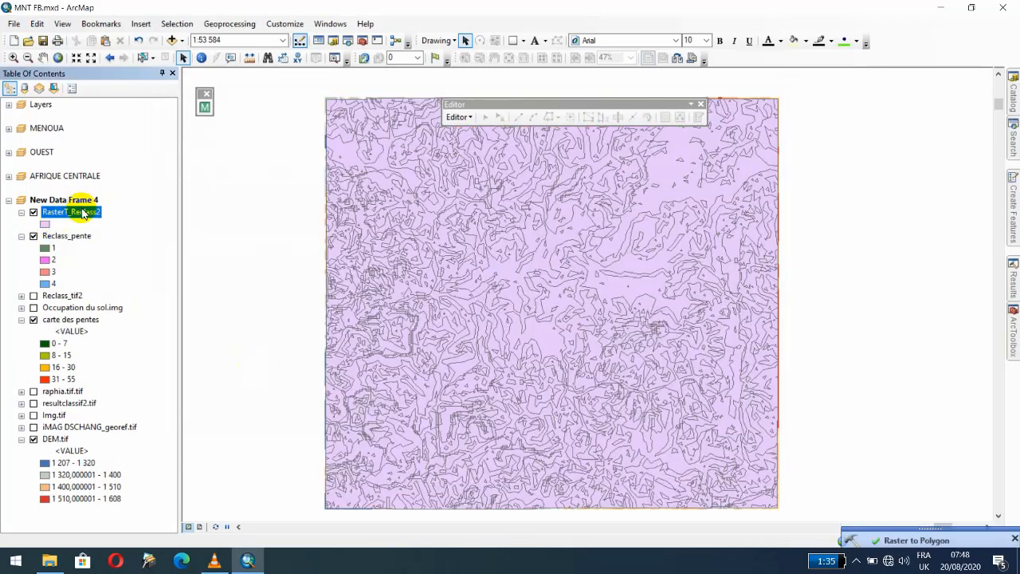
Open the attribute table of the new polygon layer and examine its Shape_Area column
{"action": "right_click", "coordinate": [62, 216]}
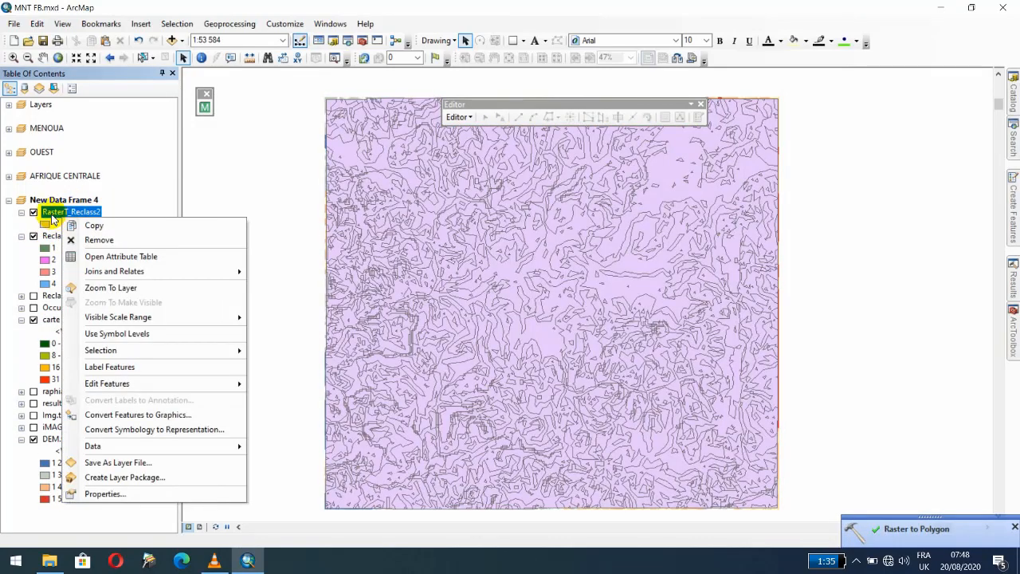
{"action": "left_click", "coordinate": [117, 259]}
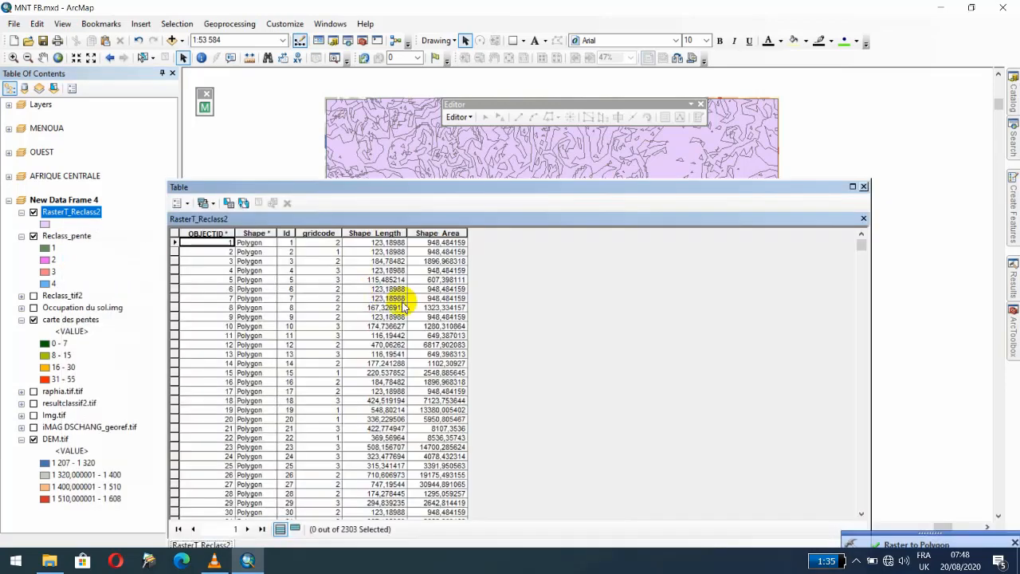
{"action": "left_click", "coordinate": [446, 233]}
{"action": "right_click", "coordinate": [447, 233]}
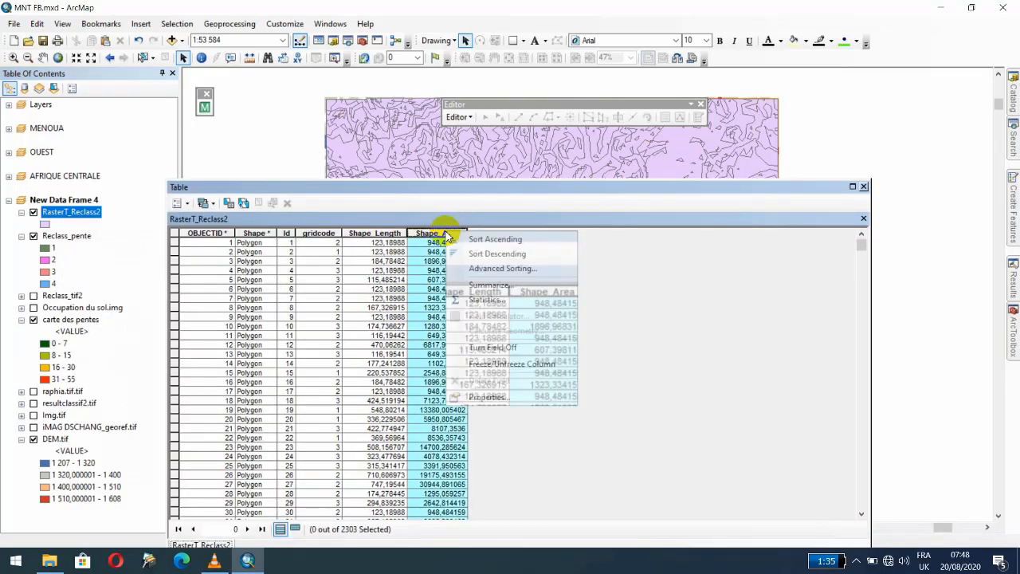
{"action": "left_click", "coordinate": [663, 300]}
{"action": "scroll", "coordinate": [436, 315], "scroll_direction": "down", "scroll_amount": 17}
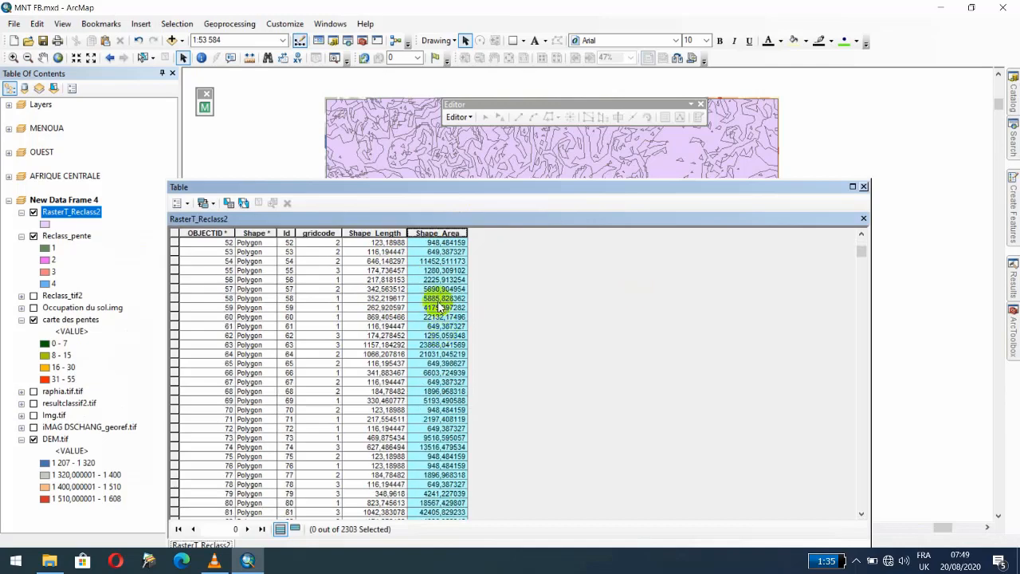
{"action": "scroll", "coordinate": [439, 307], "scroll_direction": "up", "scroll_amount": 17}
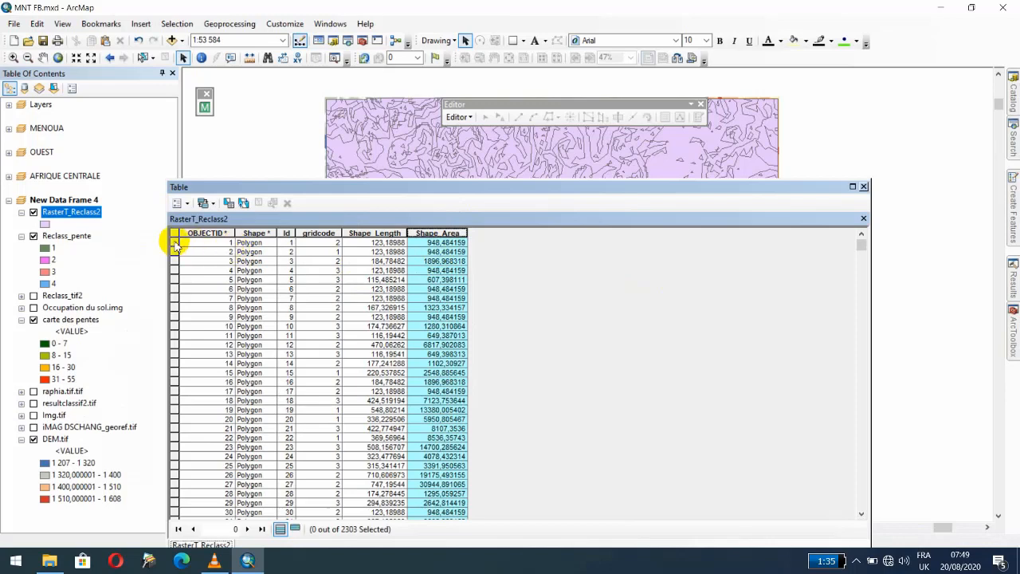
Select the first record in the polygon table and locate its polygon on the map
{"action": "left_click", "coordinate": [175, 244]}
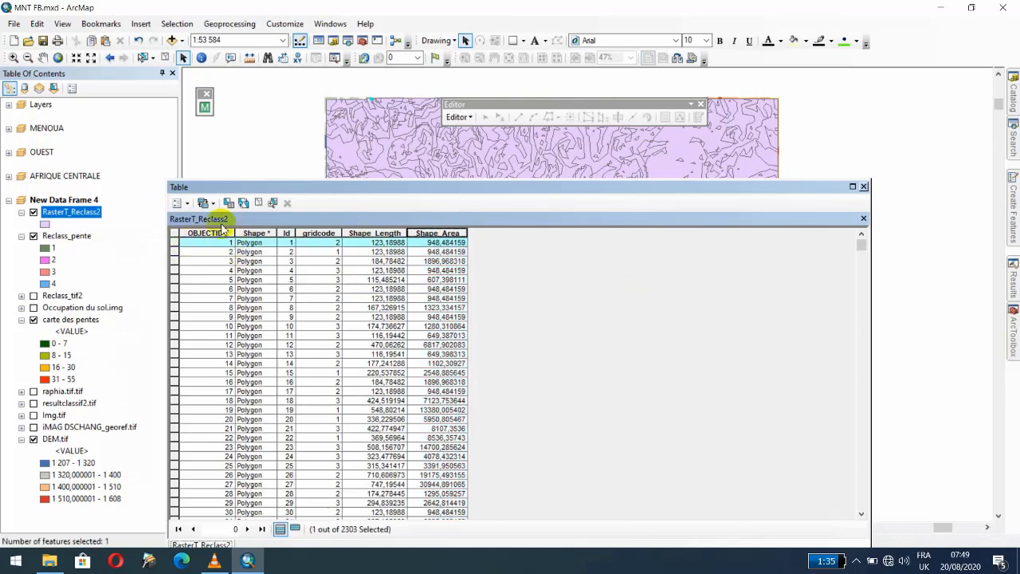
{"action": "left_click", "coordinate": [271, 202]}
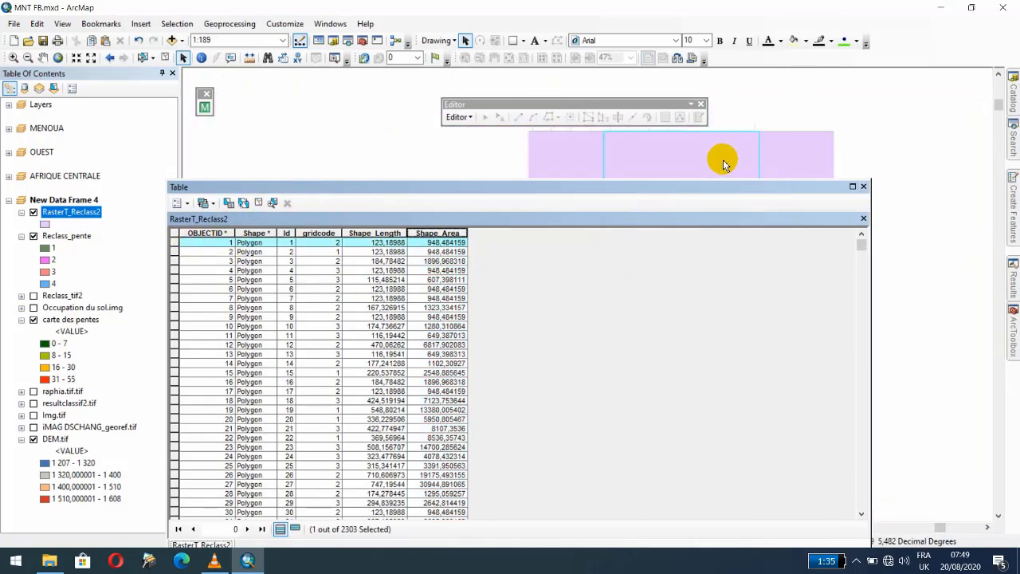
{"action": "scroll", "coordinate": [724, 162], "scroll_direction": "up", "scroll_amount": 2}
{"action": "left_click_drag", "start_coordinate": [708, 189], "coordinate": [602, 355]}
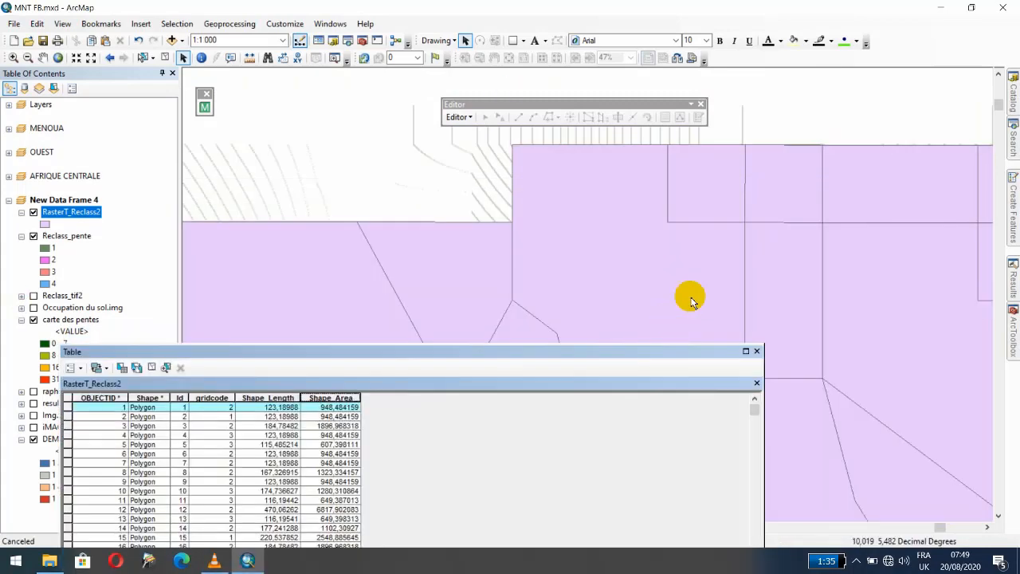
{"action": "scroll", "coordinate": [694, 239], "scroll_direction": "up", "scroll_amount": 2}
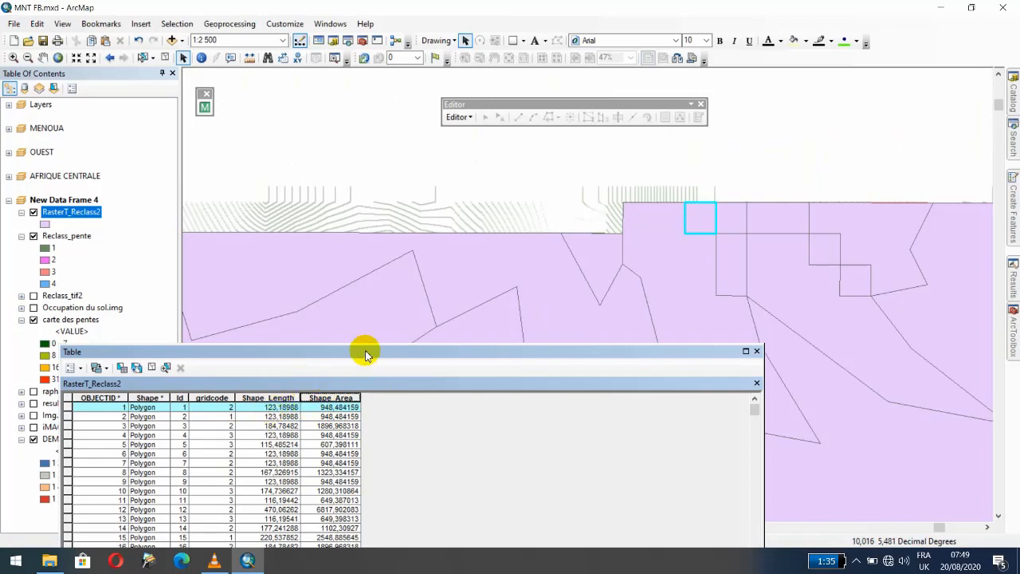
Move the attribute table back over the map and examine the gridcode values of the polygon records
{"action": "left_click_drag", "start_coordinate": [364, 351], "coordinate": [518, 136]}
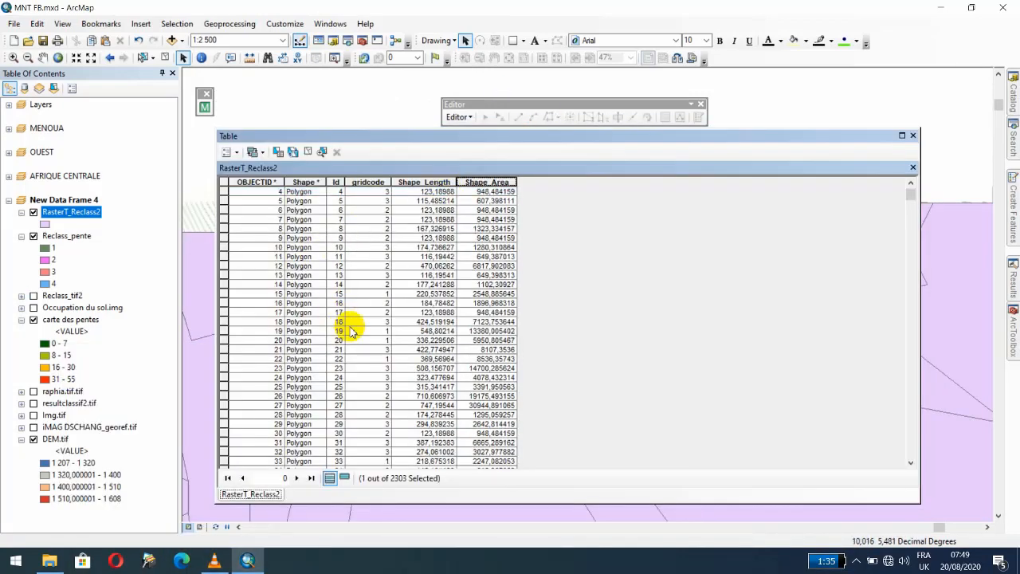
{"action": "scroll", "coordinate": [372, 191], "scroll_direction": "up", "scroll_amount": 1}
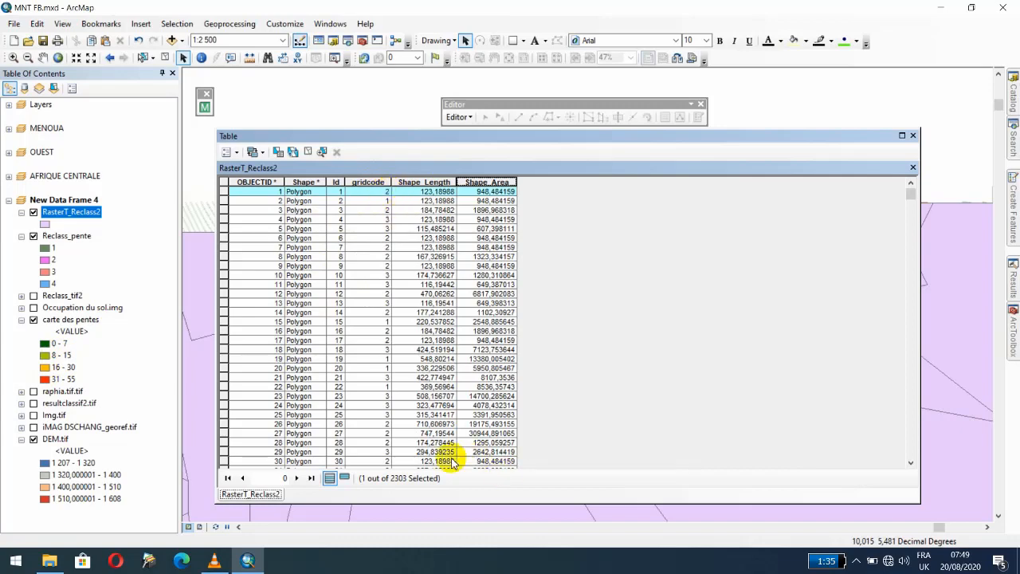
{"action": "scroll", "coordinate": [391, 414], "scroll_direction": "down", "scroll_amount": 20}
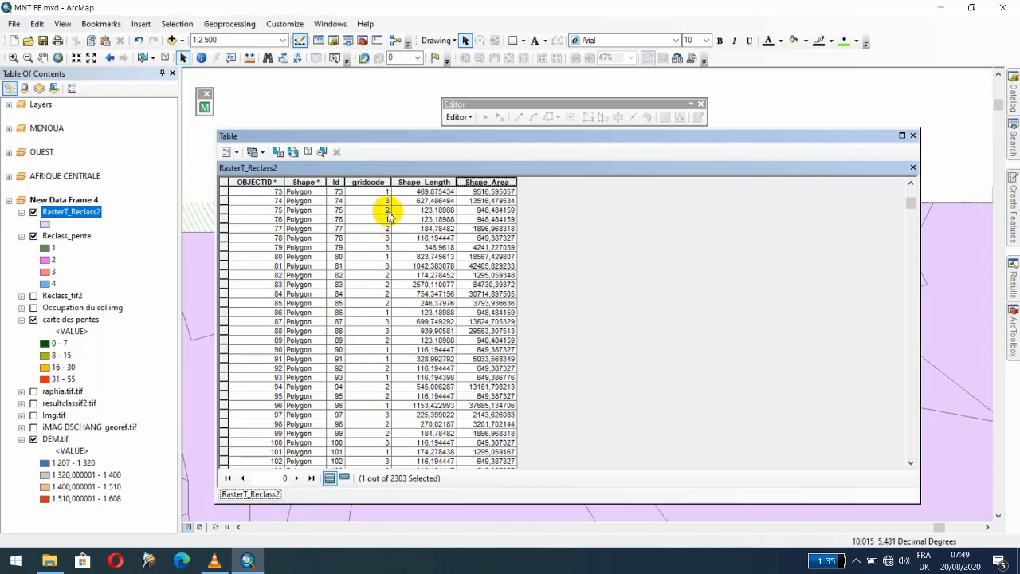
{"action": "scroll", "coordinate": [368, 261], "scroll_direction": "up", "scroll_amount": 12}
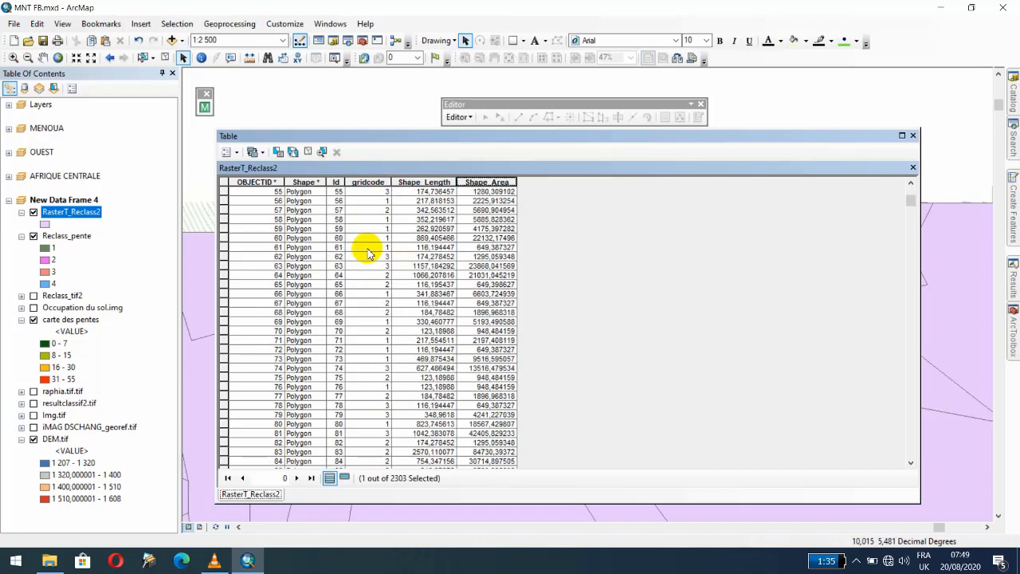
{"action": "scroll", "coordinate": [368, 261], "scroll_direction": "up", "scroll_amount": 12}
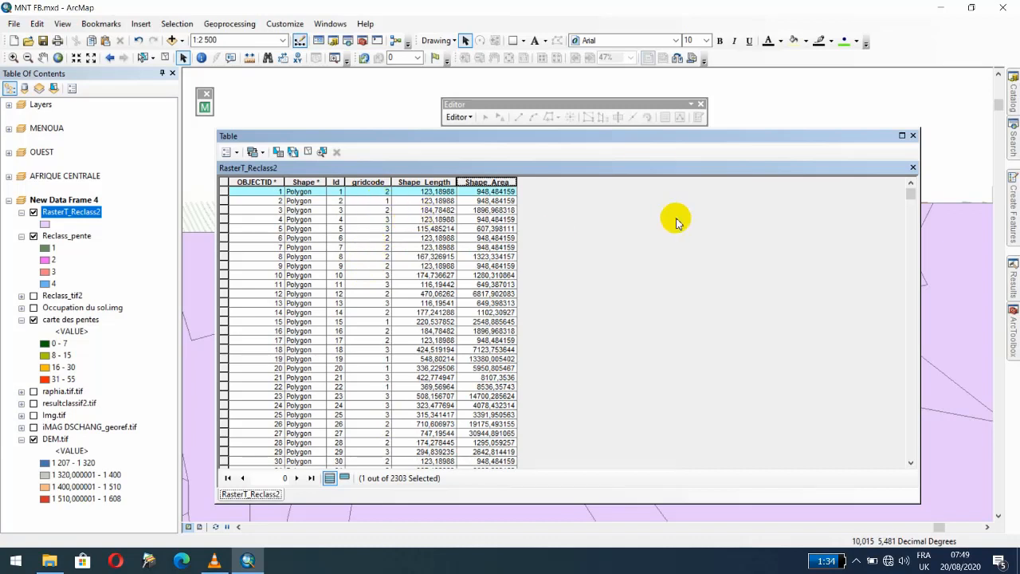
Start the Dissolve tool and clear the record selection in the RasterT_Reclass2 attribute table
{"action": "left_click", "coordinate": [220, 26]}
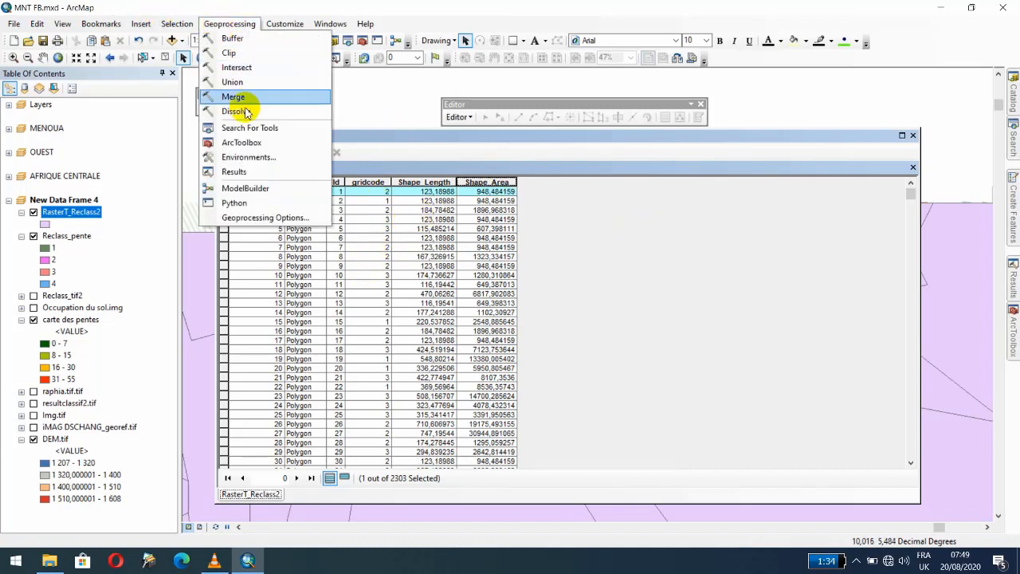
{"action": "left_click", "coordinate": [241, 110]}
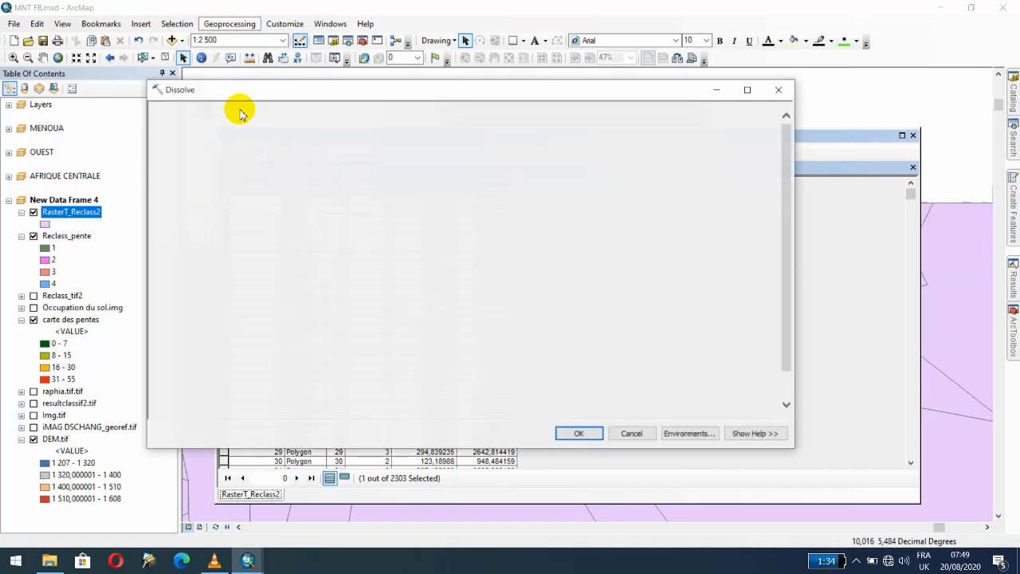
{"action": "left_click_drag", "start_coordinate": [684, 87], "coordinate": [342, 184]}
{"action": "left_click", "coordinate": [203, 252]}
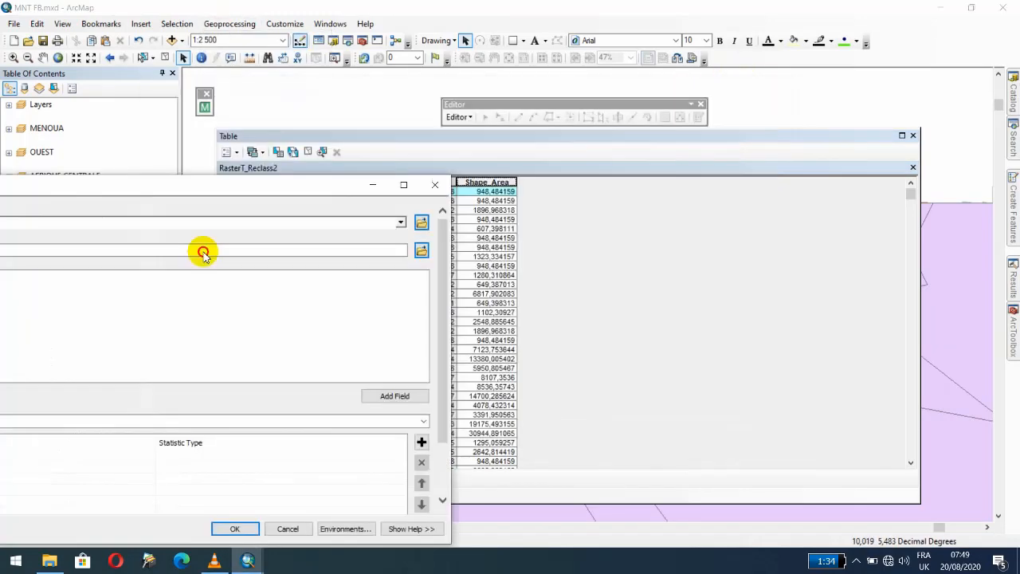
{"action": "left_click_drag", "start_coordinate": [204, 252], "coordinate": [218, 295]}
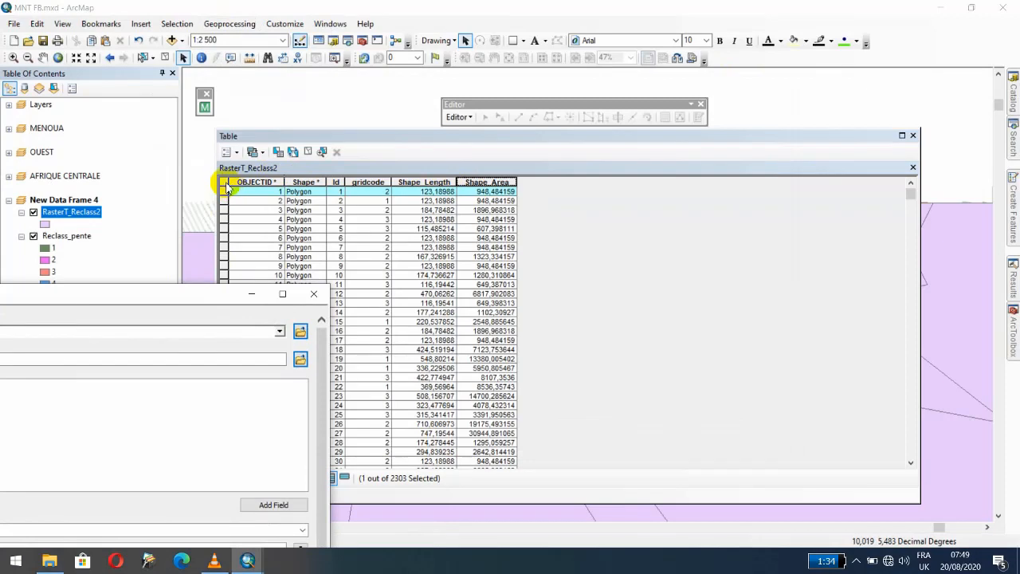
{"action": "left_click", "coordinate": [224, 185]}
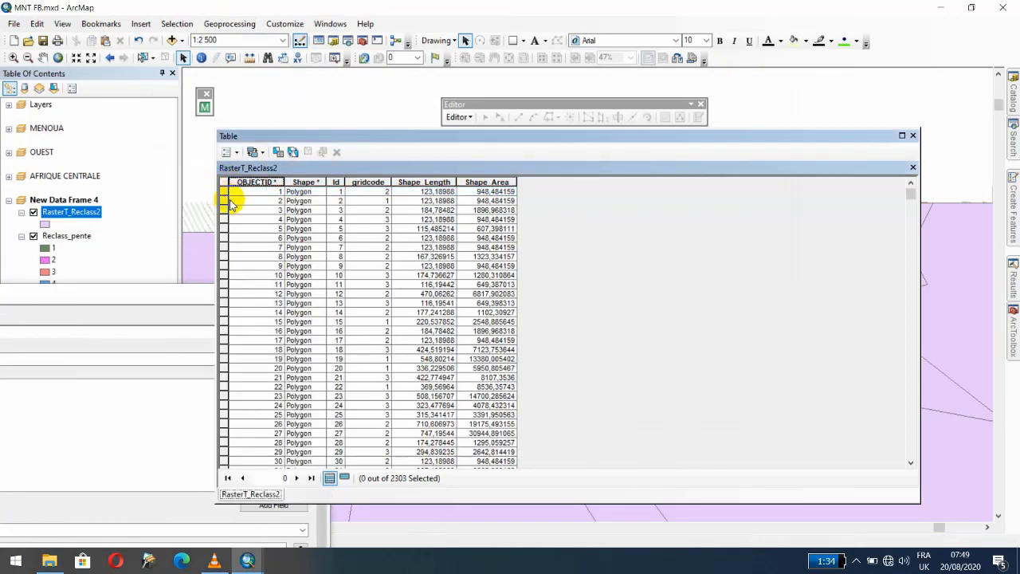
Dissolve the RasterT_Reclass2 polygons by the gridcode field, keeping the default output feature class
{"action": "left_click_drag", "start_coordinate": [137, 289], "coordinate": [698, 97]}
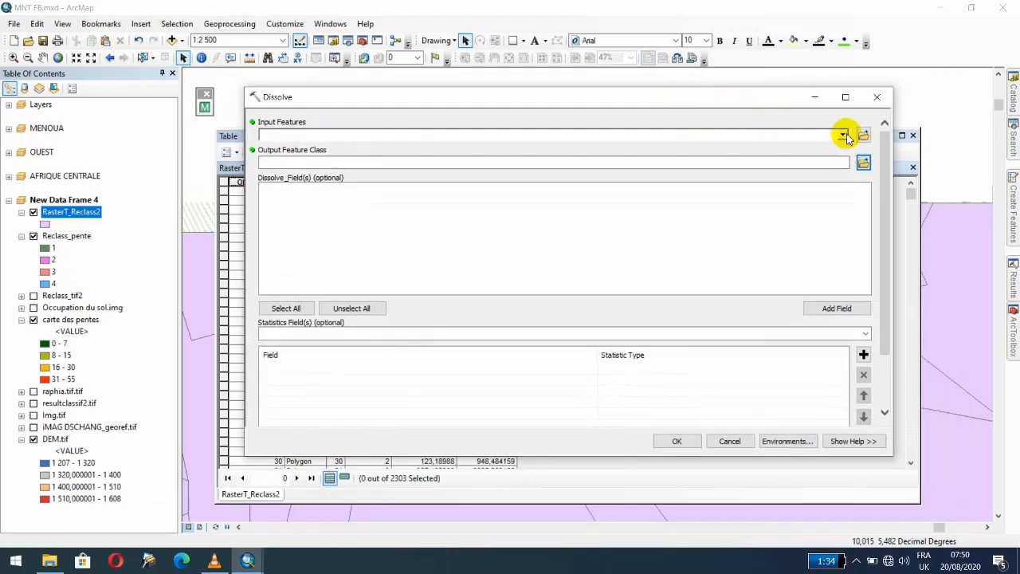
{"action": "left_click", "coordinate": [843, 136]}
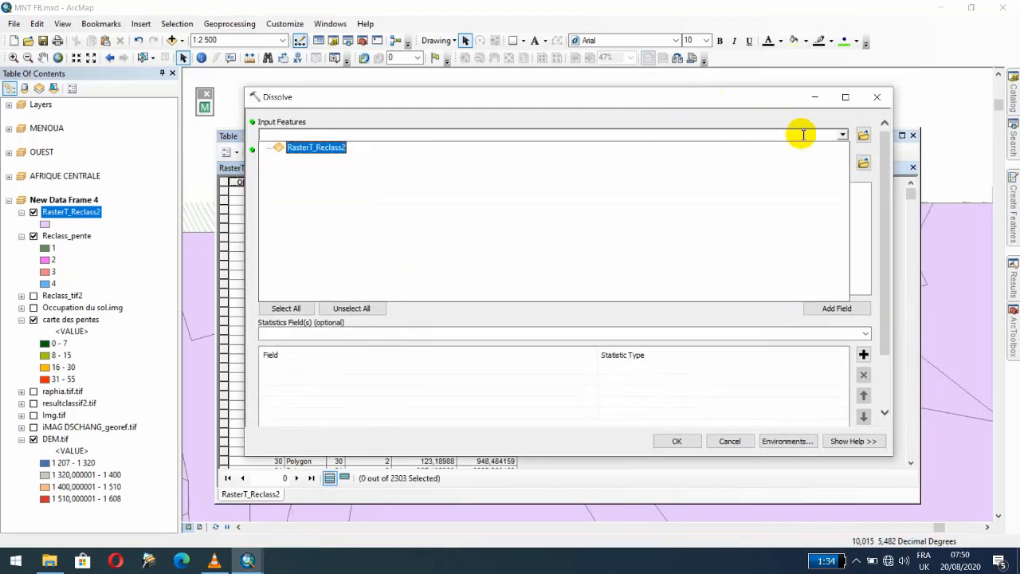
{"action": "left_click", "coordinate": [316, 150]}
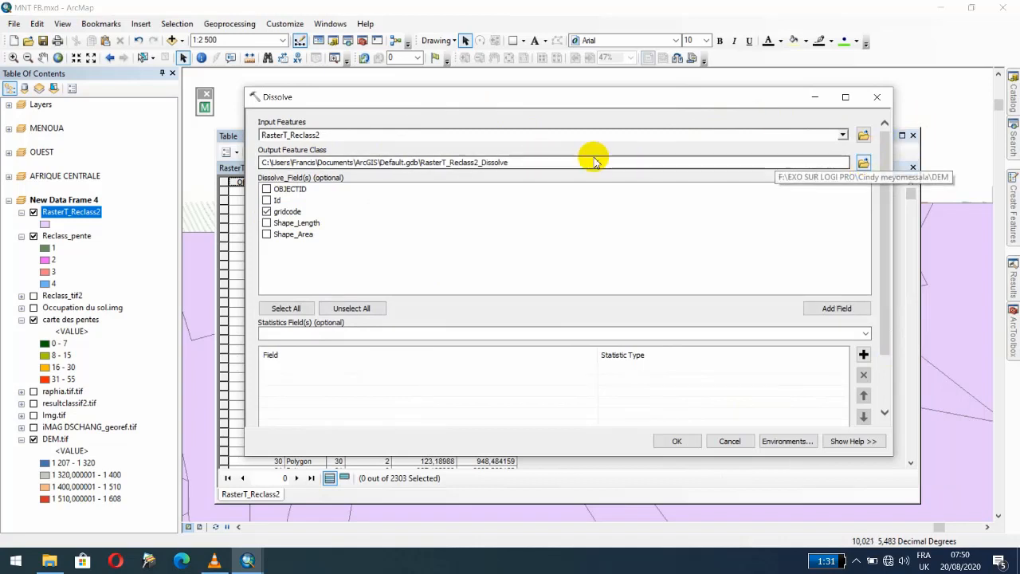
{"action": "left_click", "coordinate": [676, 441]}
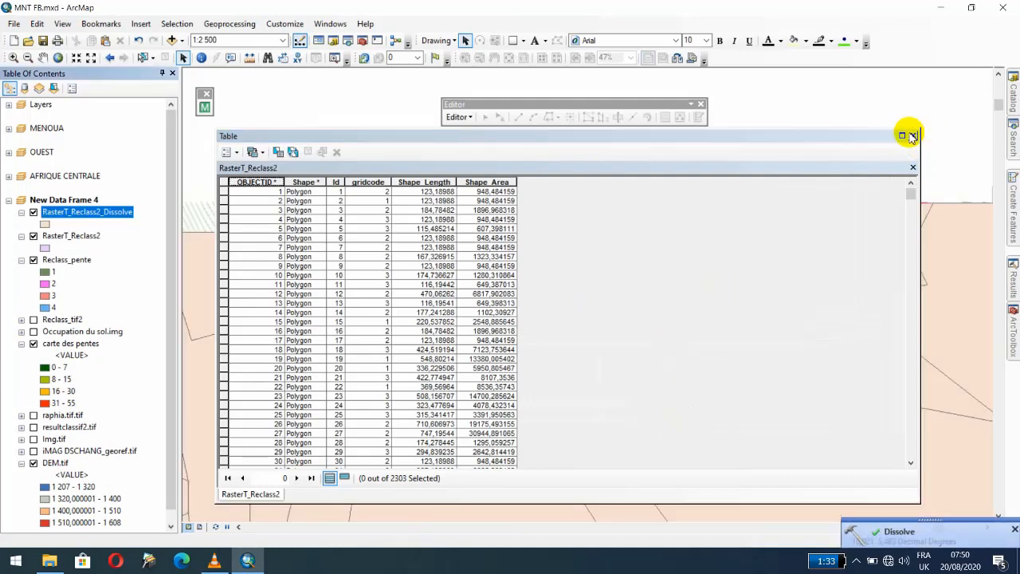
Replace the open table with the attribute table of RasterT_Reclass2_Dissolve and select its Shape_Area column
{"action": "left_click", "coordinate": [914, 136]}
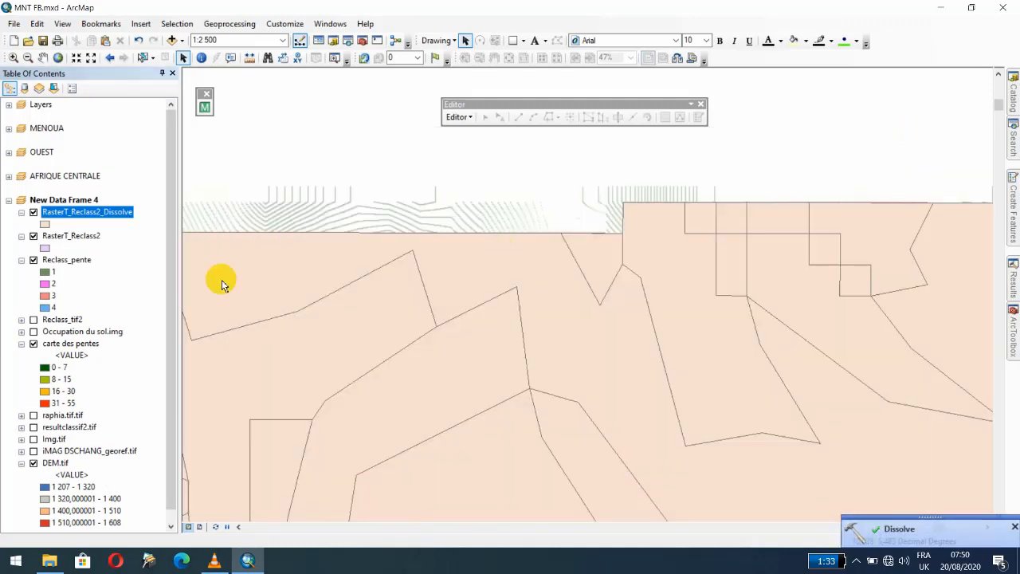
{"action": "right_click", "coordinate": [84, 221]}
{"action": "left_click", "coordinate": [129, 253]}
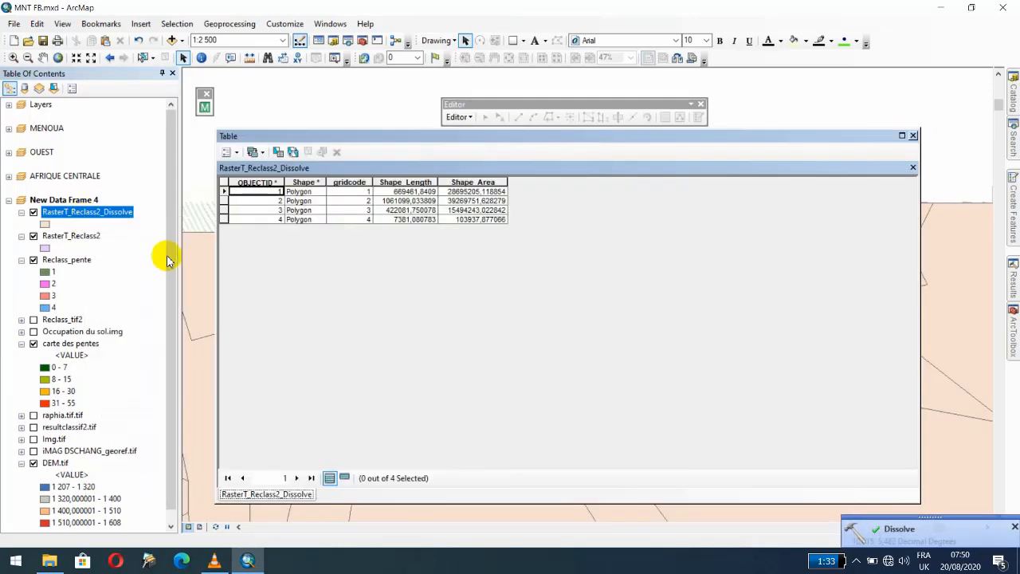
{"action": "left_click", "coordinate": [485, 183]}
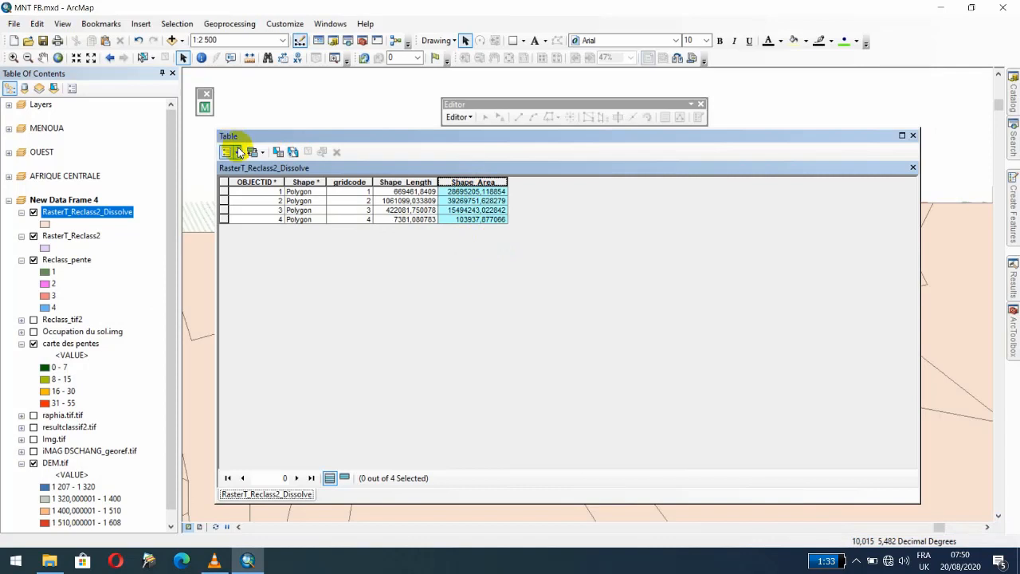
Add a Float field named Surface to the dissolved layer's attribute table
{"action": "left_click", "coordinate": [237, 152]}
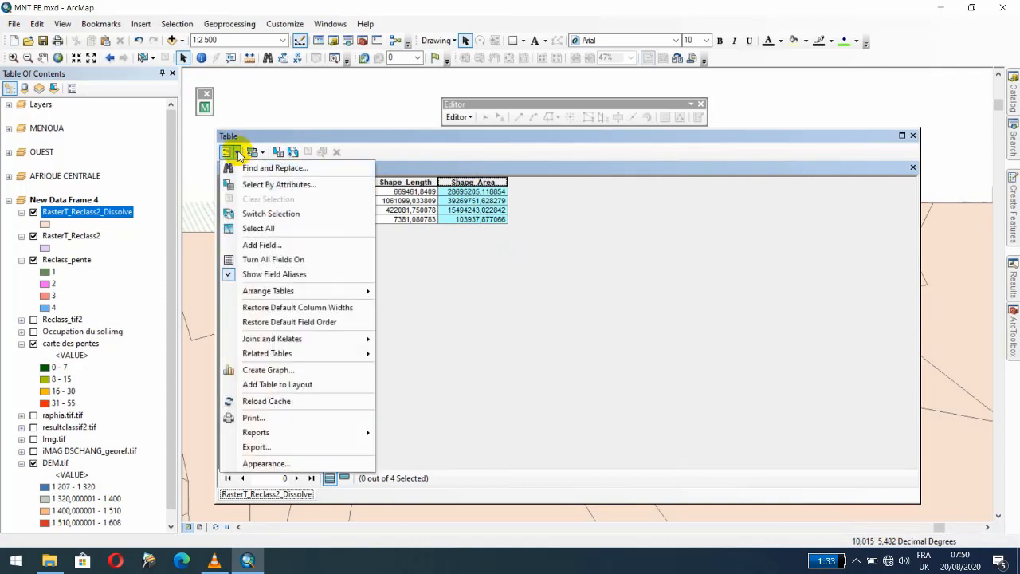
{"action": "left_click", "coordinate": [239, 151]}
{"action": "left_click", "coordinate": [229, 152]}
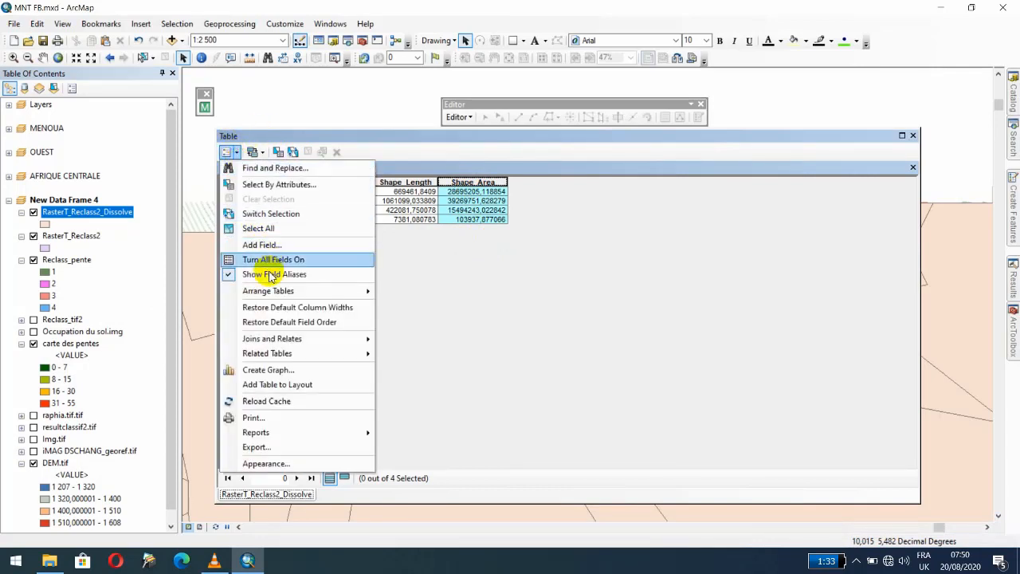
{"action": "left_click", "coordinate": [268, 245]}
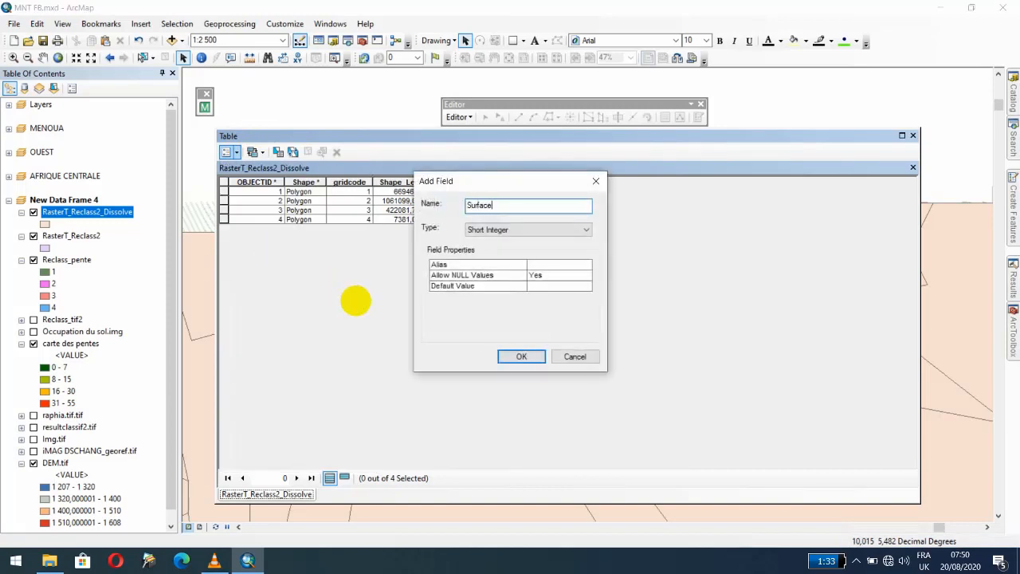
{"action": "left_click", "coordinate": [510, 231]}
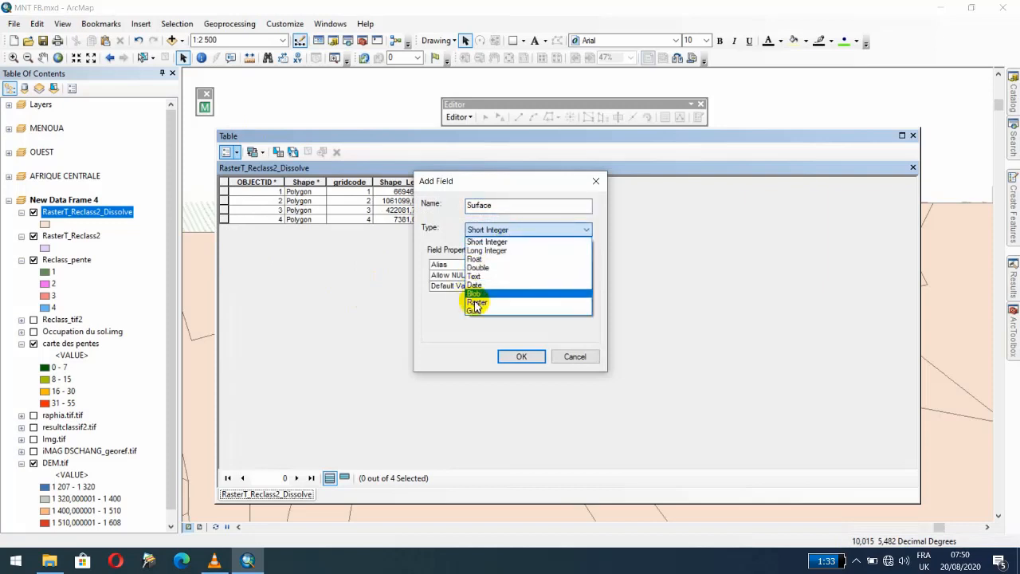
{"action": "left_click", "coordinate": [478, 259]}
{"action": "left_click", "coordinate": [520, 356]}
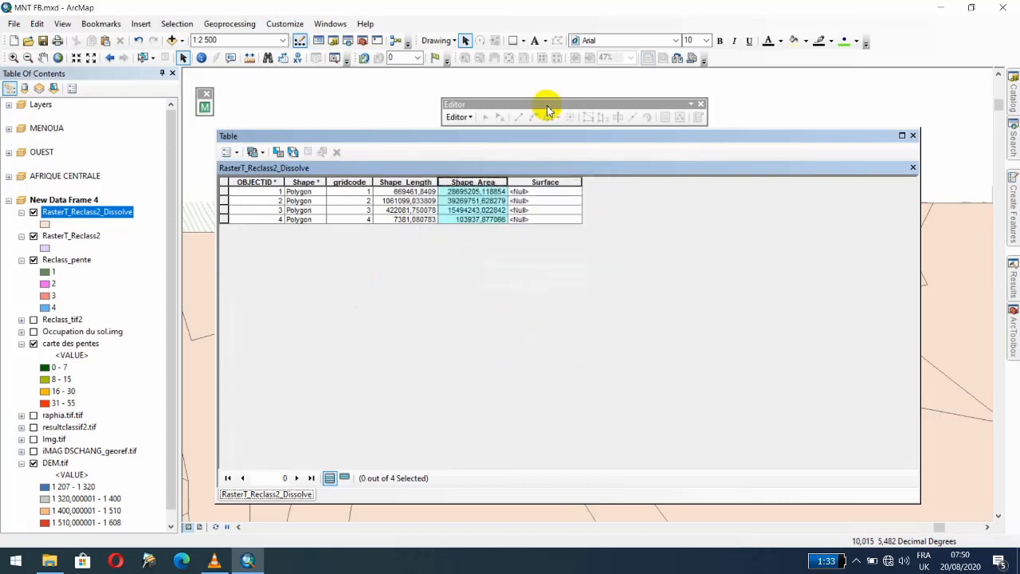
Calculate the Surface field as each polygon's area in hectares, using the coordinate system of the data source
{"action": "left_click", "coordinate": [558, 183]}
{"action": "right_click", "coordinate": [560, 184]}
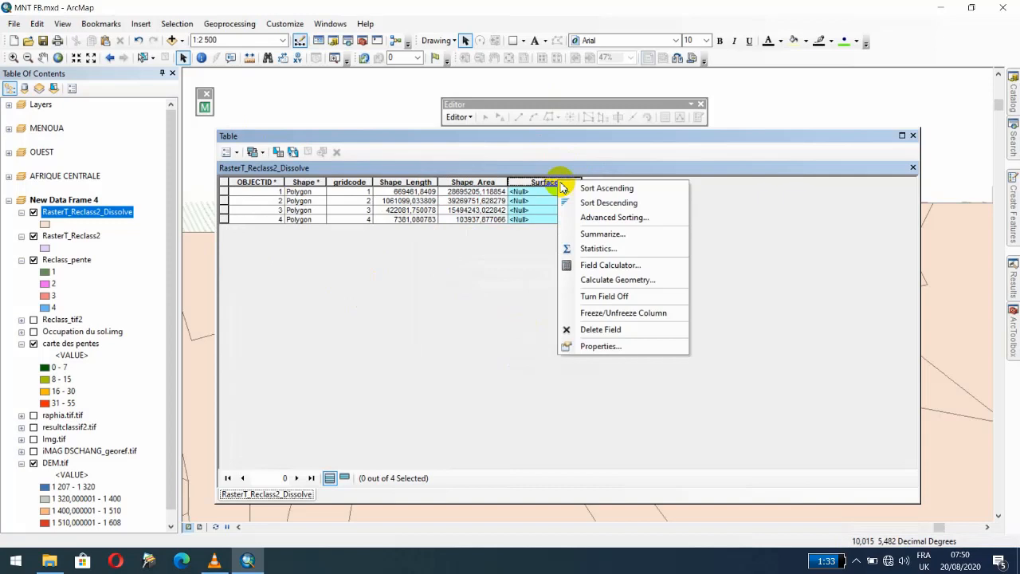
{"action": "left_click", "coordinate": [616, 279]}
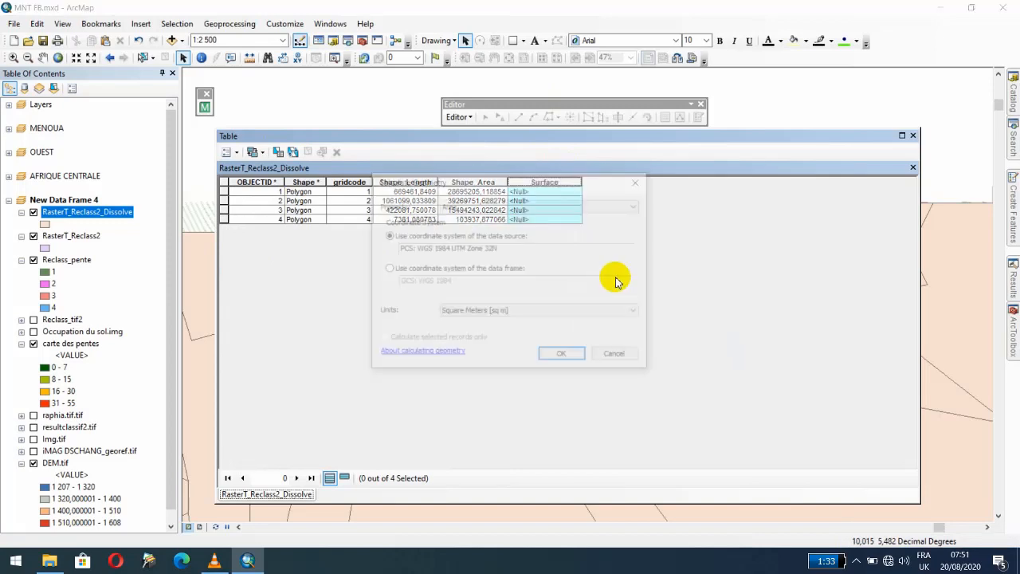
{"action": "left_click", "coordinate": [502, 312]}
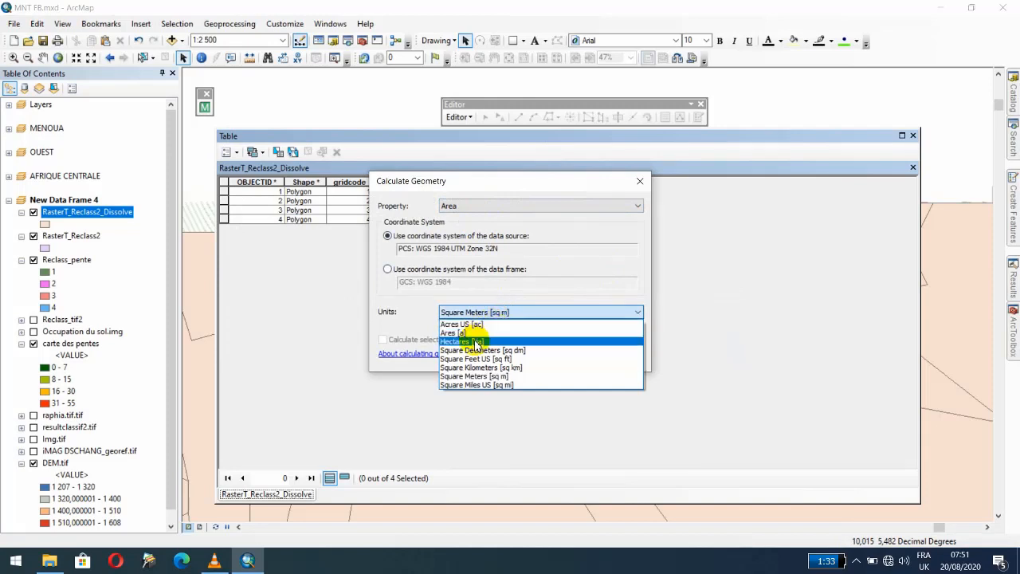
{"action": "left_click", "coordinate": [477, 342]}
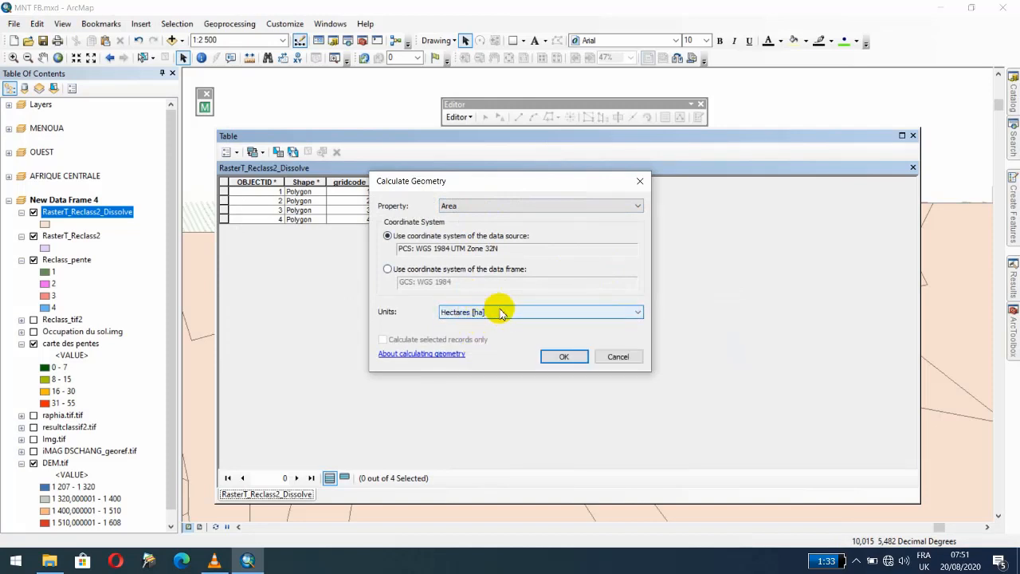
{"action": "left_click", "coordinate": [481, 204]}
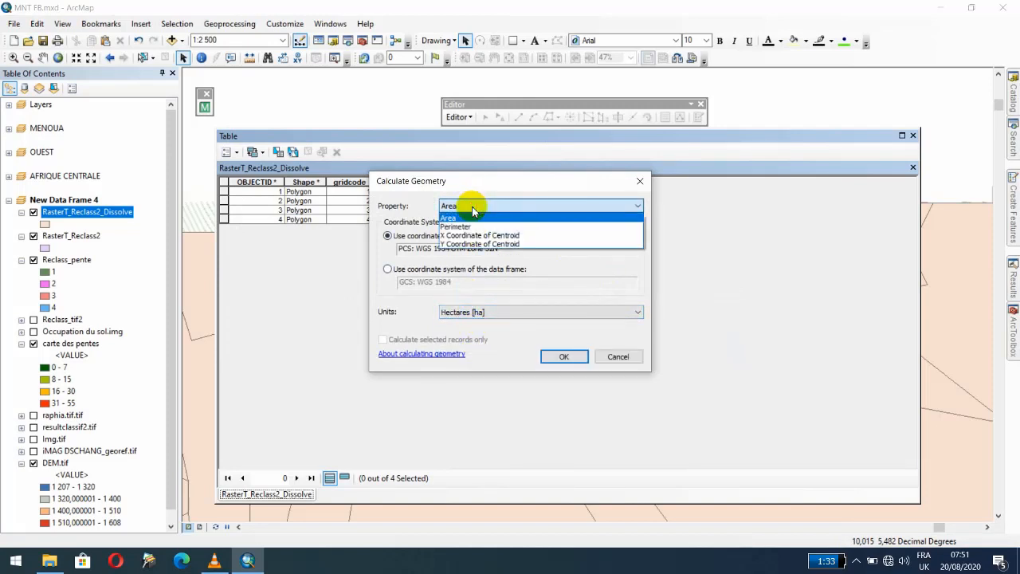
{"action": "left_click", "coordinate": [461, 219]}
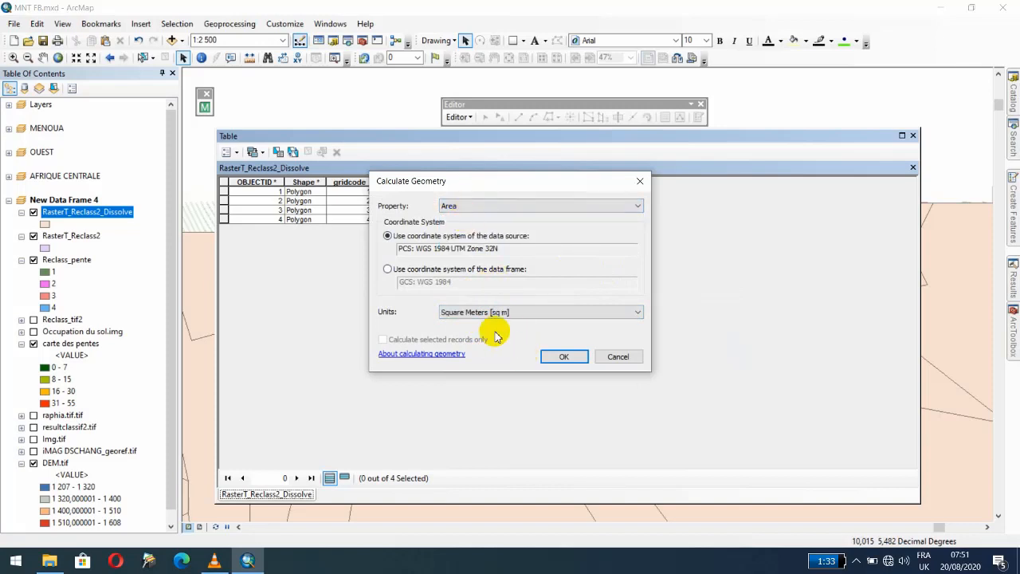
{"action": "left_click", "coordinate": [493, 312]}
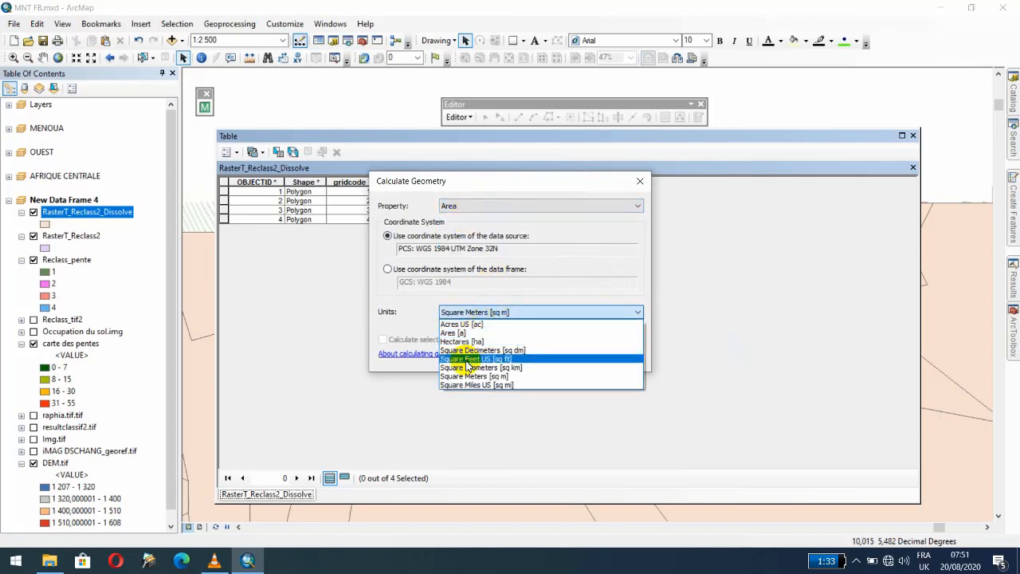
{"action": "left_click", "coordinate": [462, 342]}
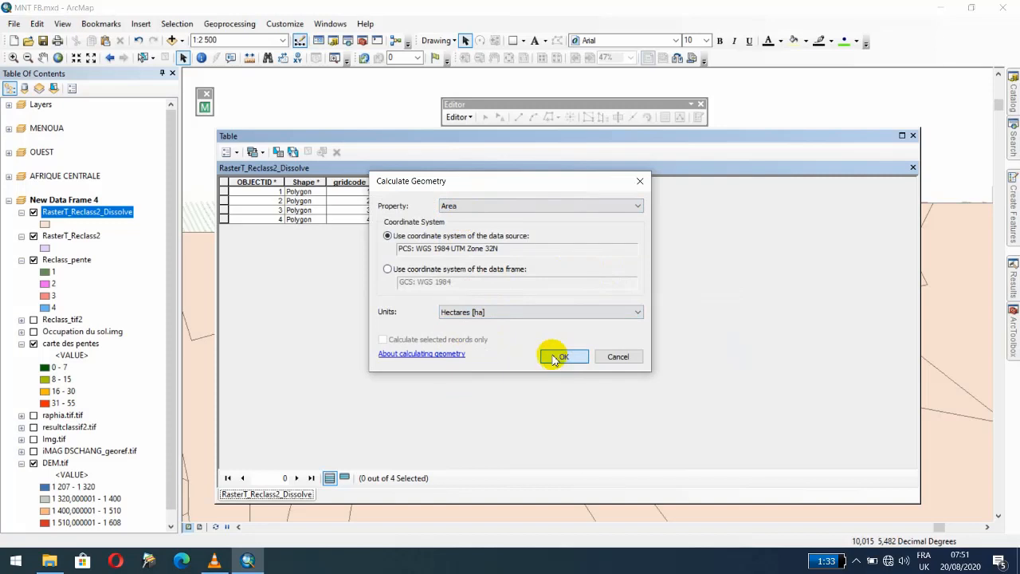
{"action": "left_click", "coordinate": [554, 355]}
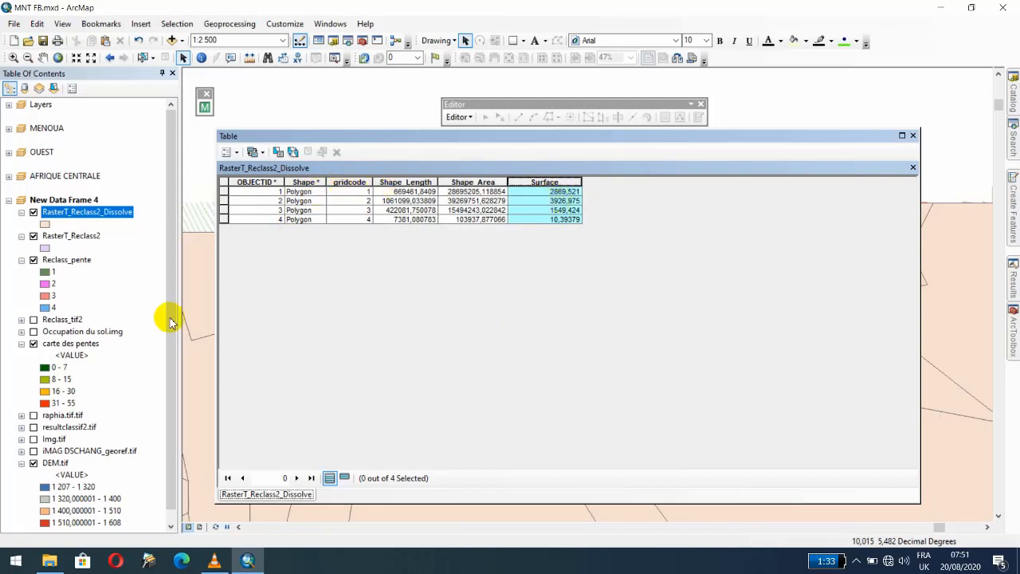
{"action": "left_click", "coordinate": [50, 370]}
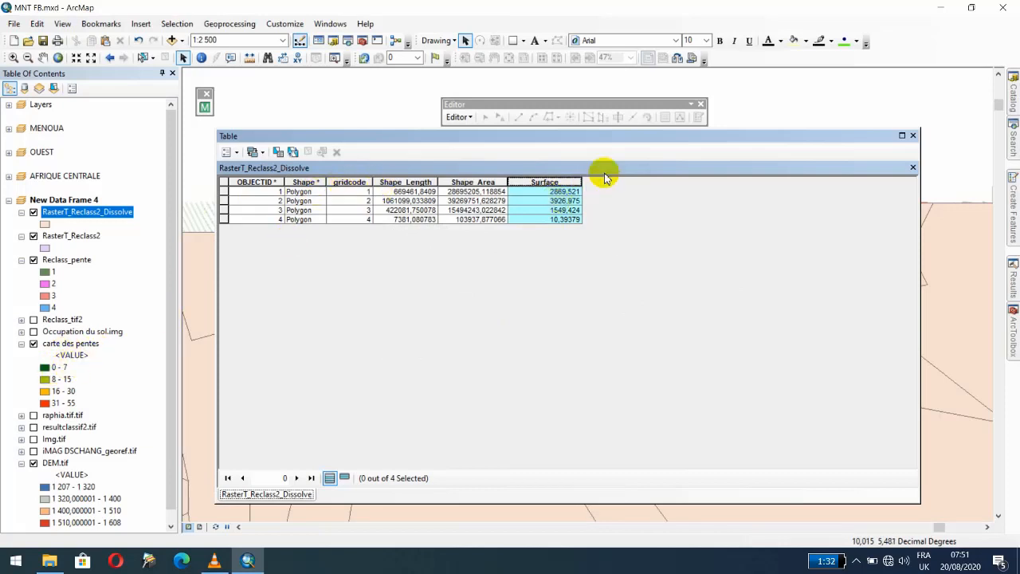